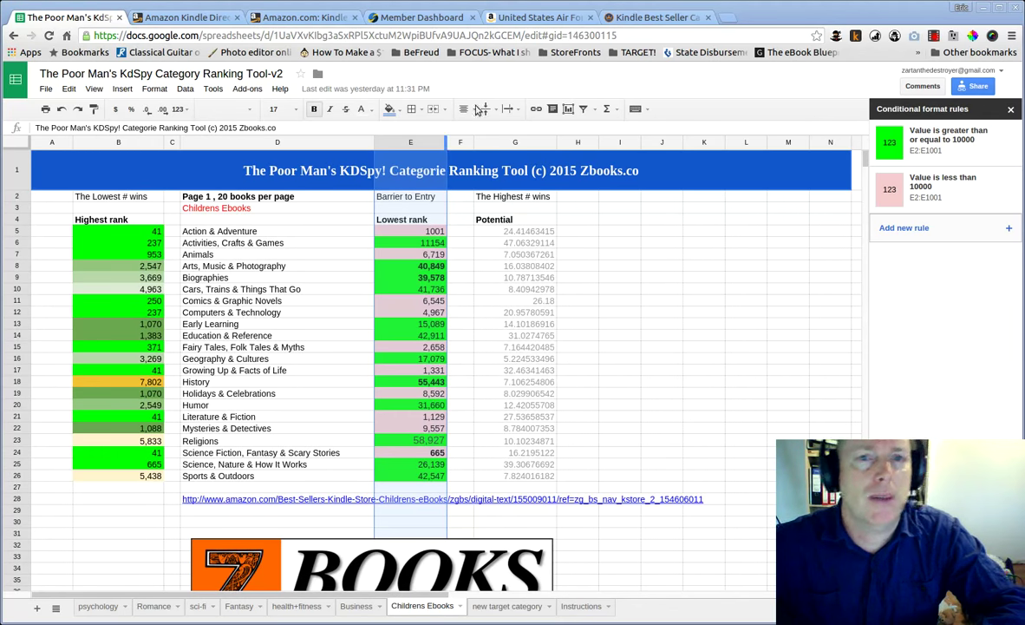
Step: Switch to the Amazon listing for the United States Air Force Pilot kids' book
left_click(538, 19)
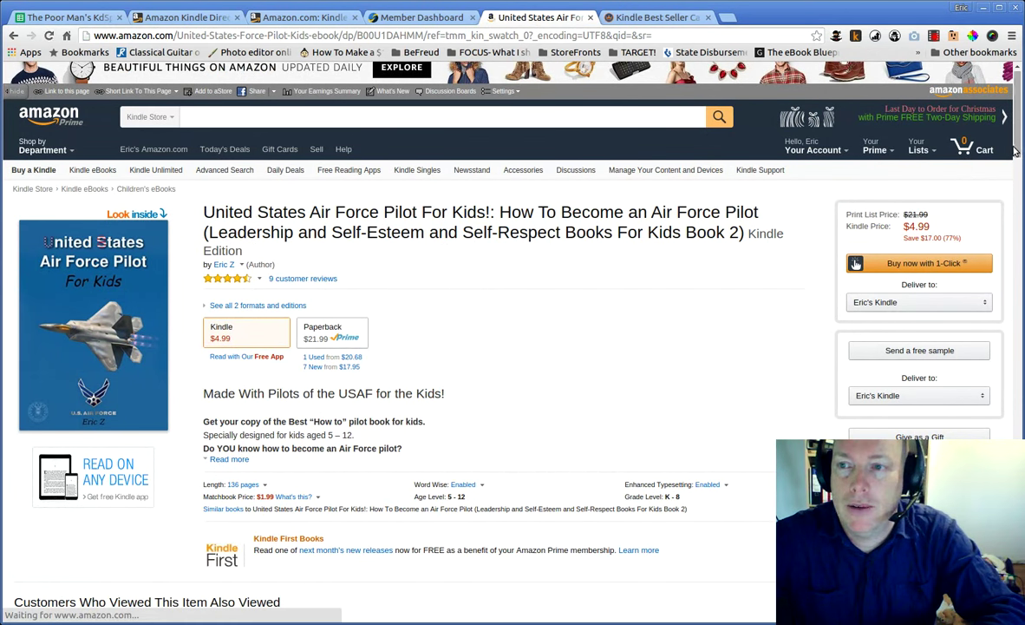
Step: Scroll down to the pilot book's Best Sellers Rank and its three category rankings
scroll(1015, 173, "down", 3)
left_click_drag(1015, 174, 1017, 322)
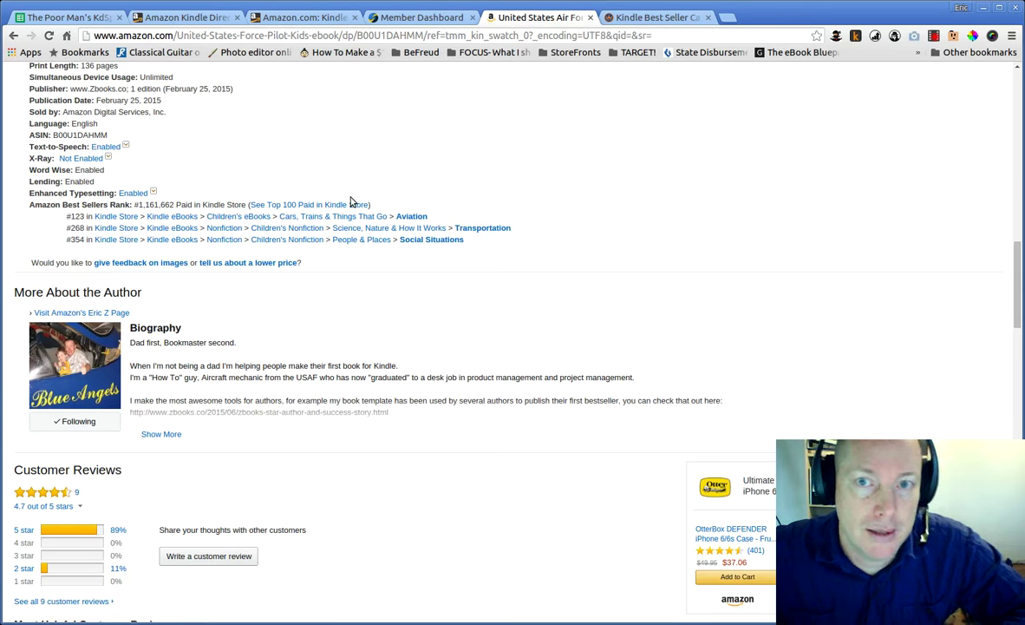
Step: Glance at the CreateSpace dashboard's December unit sales, then close that dashboard
left_click(668, 19)
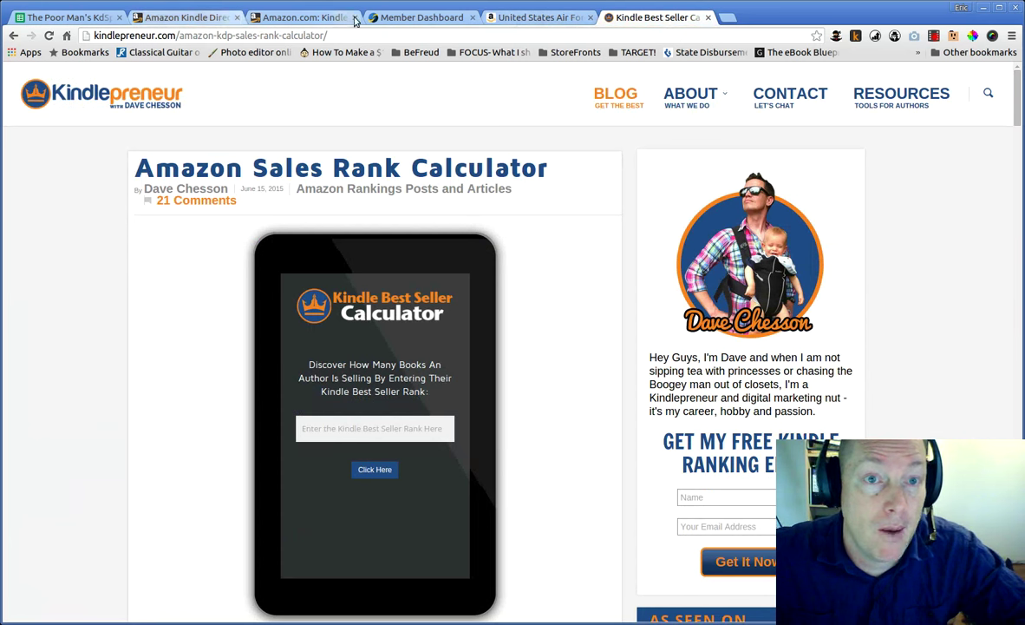
left_click(395, 19)
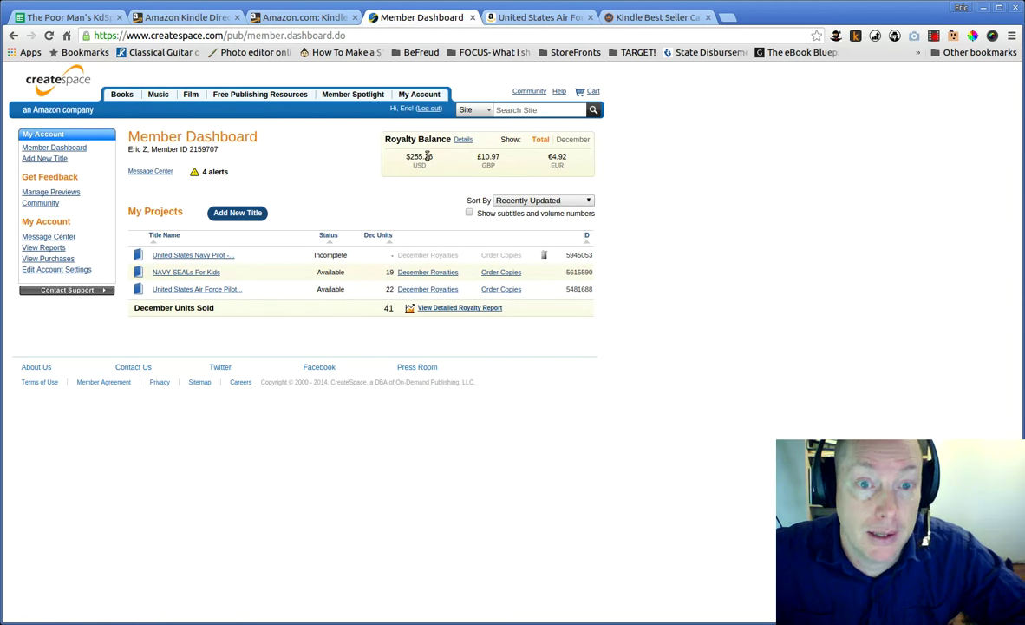
left_click(474, 18)
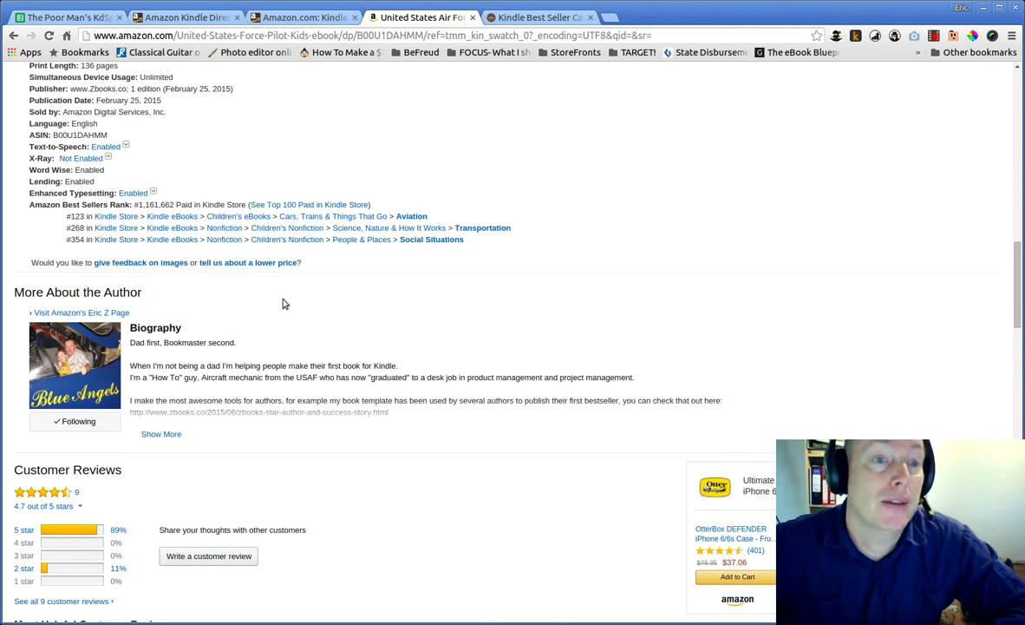
Step: Calculate daily sales for the first rank, rated under one book a day
left_click(523, 18)
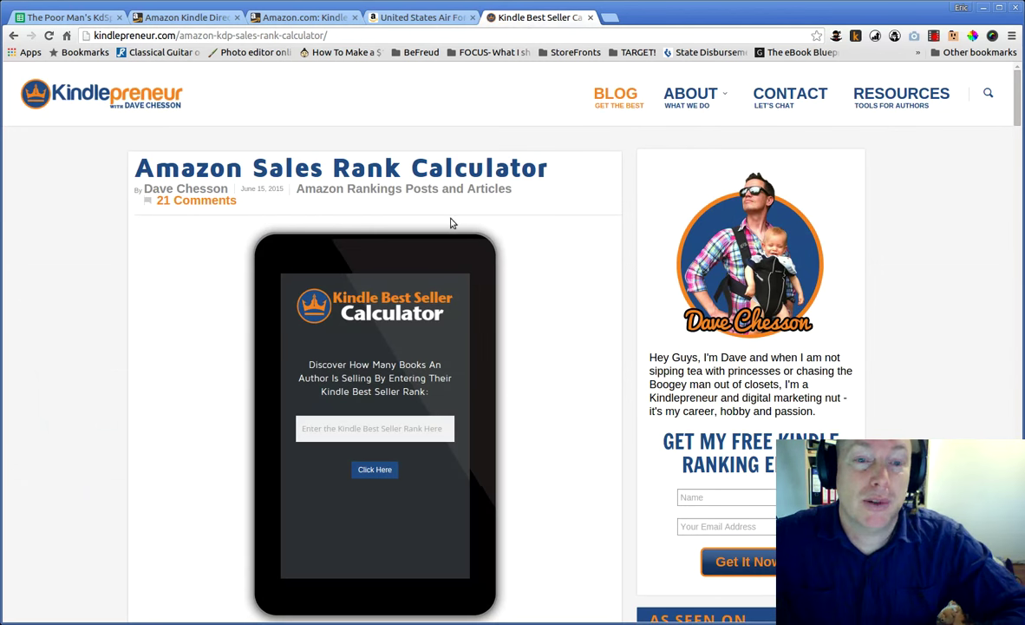
left_click(339, 428)
type("116")
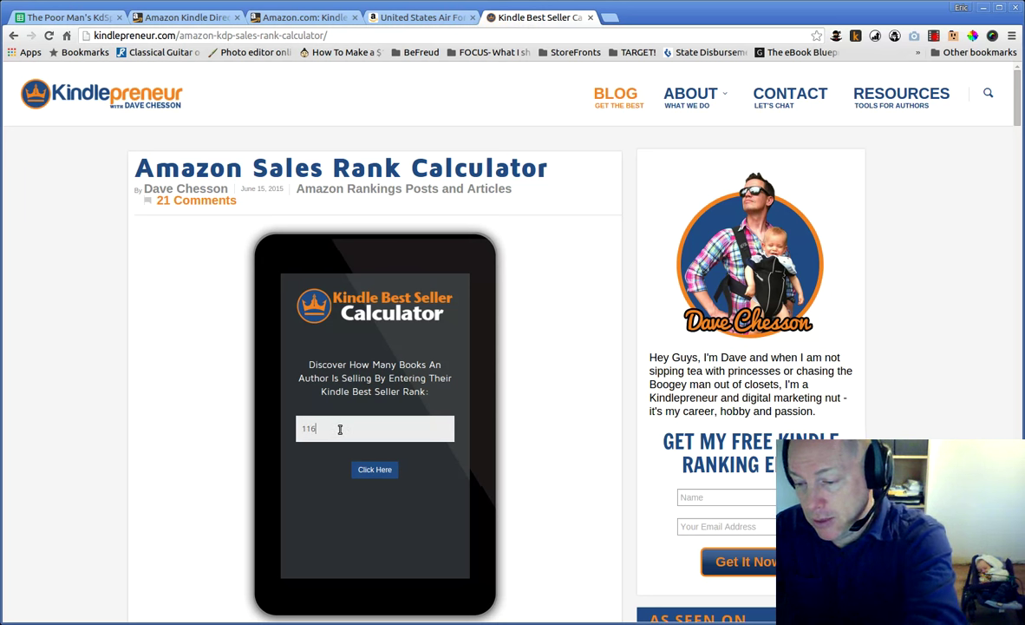
type("100")
left_click(373, 469)
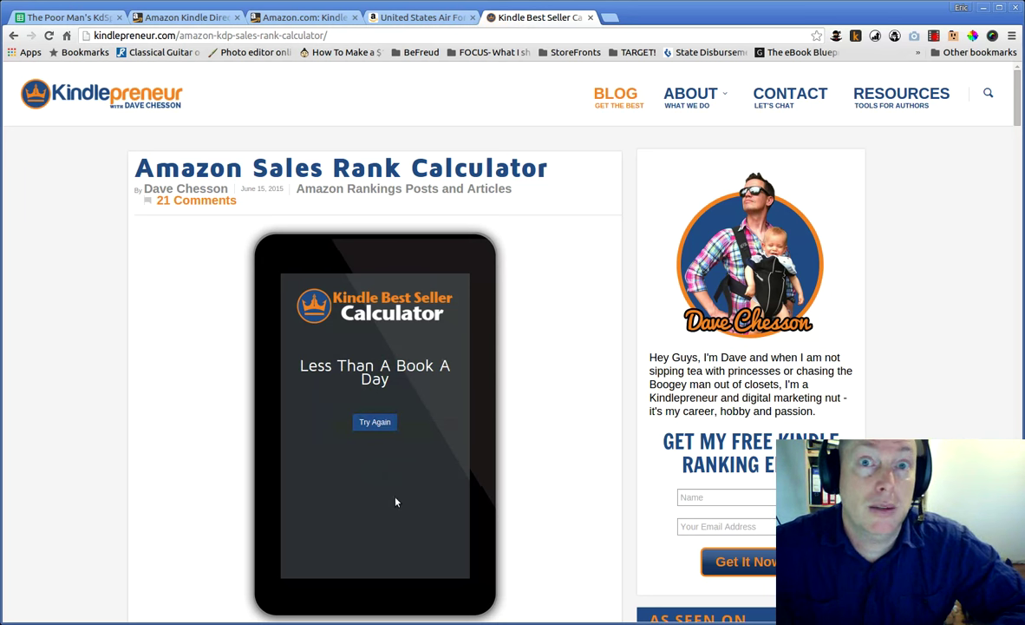
Step: Reset the calculator and compute a smaller rank, showing about 15 books per day
left_click(358, 423)
type("1")
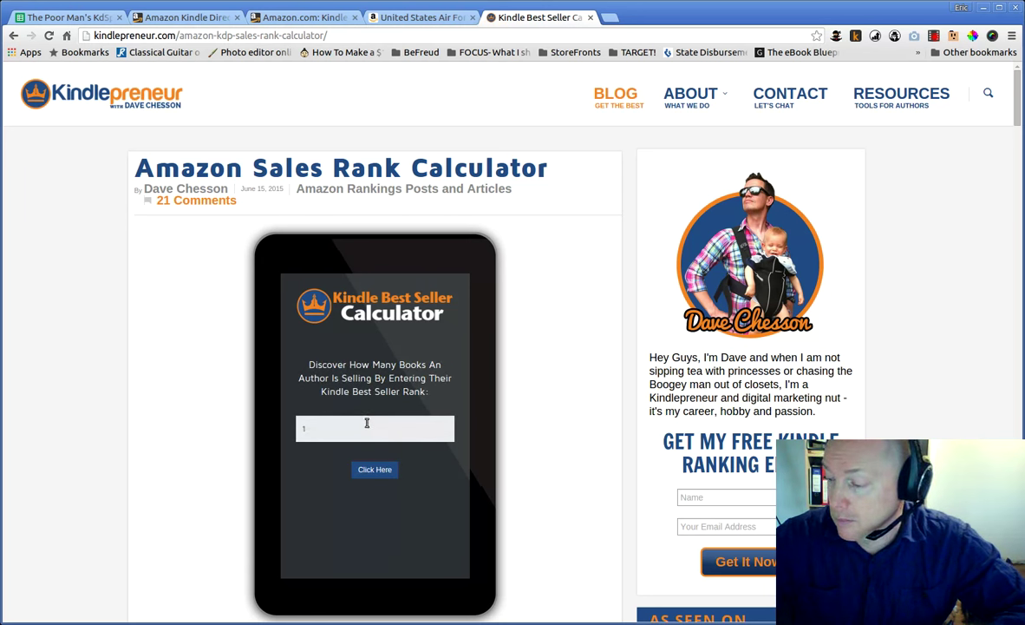
type("0000")
left_click(365, 470)
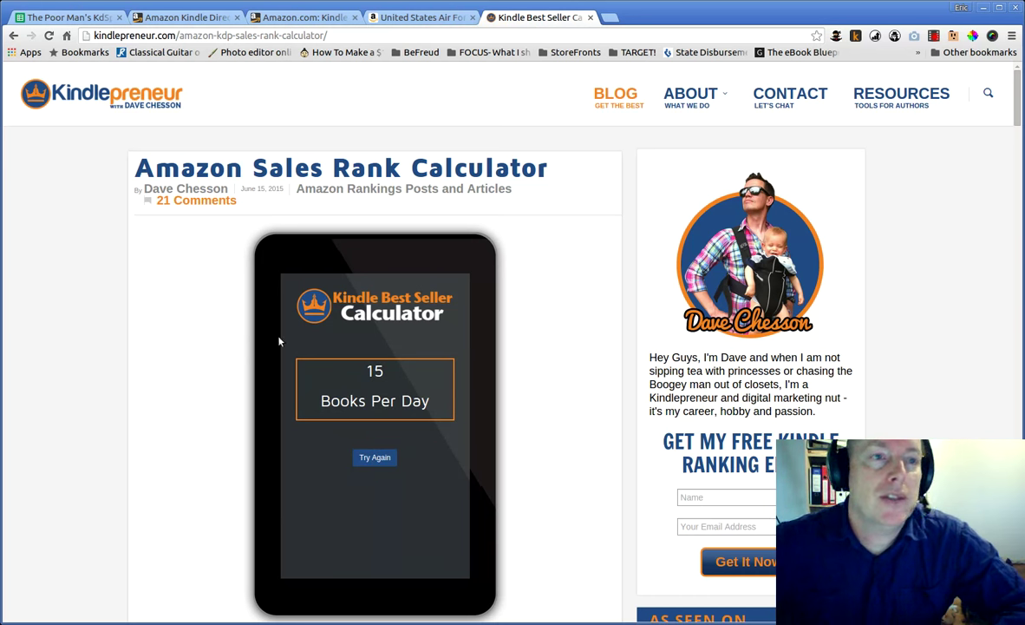
Step: Follow the ranking sheet's link to Amazon's Children's eBooks best-seller list
left_click(69, 17)
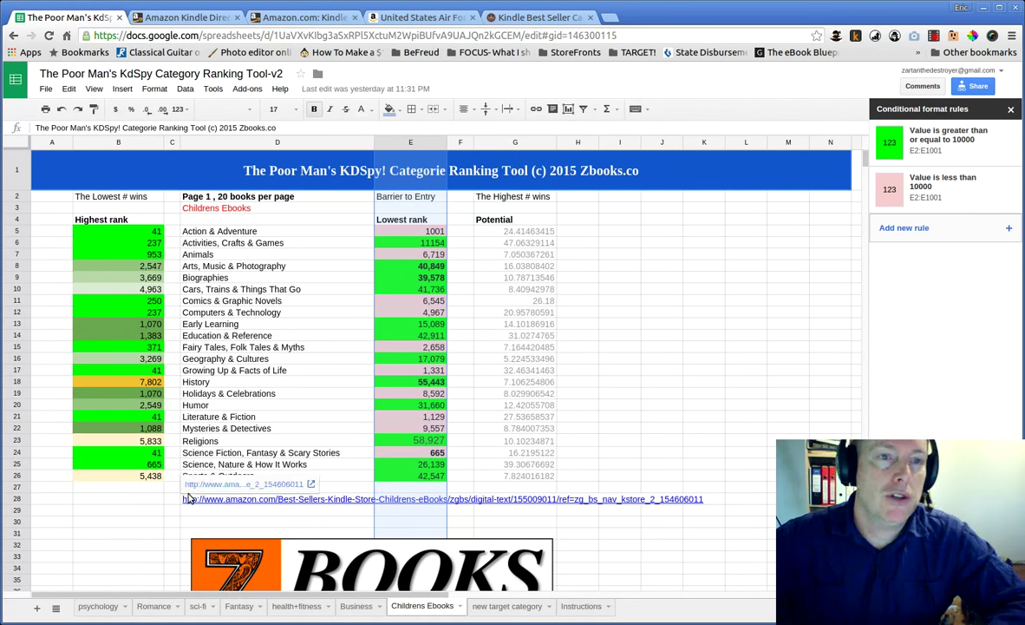
left_click(408, 17)
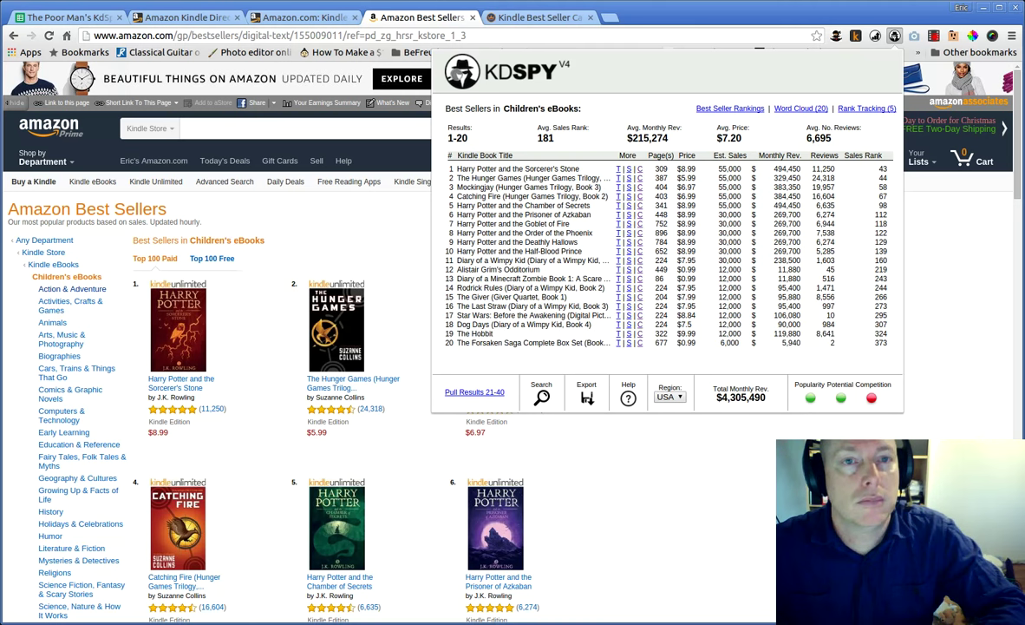
Step: Reopen KDSpy to review popularity, revenue potential and strong competition, then dismiss it
key("Escape")
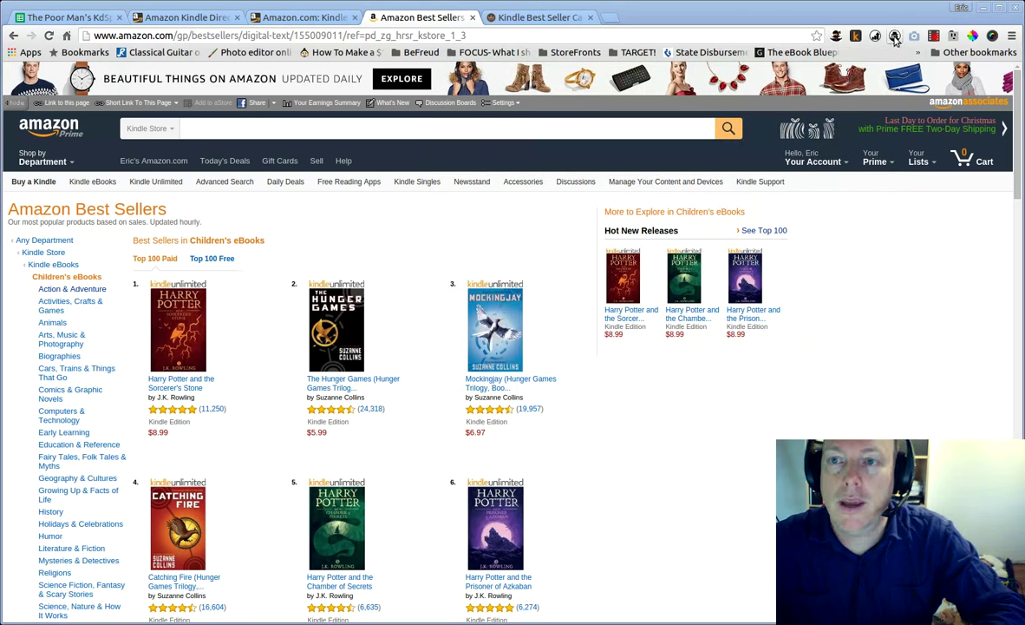
left_click(895, 36)
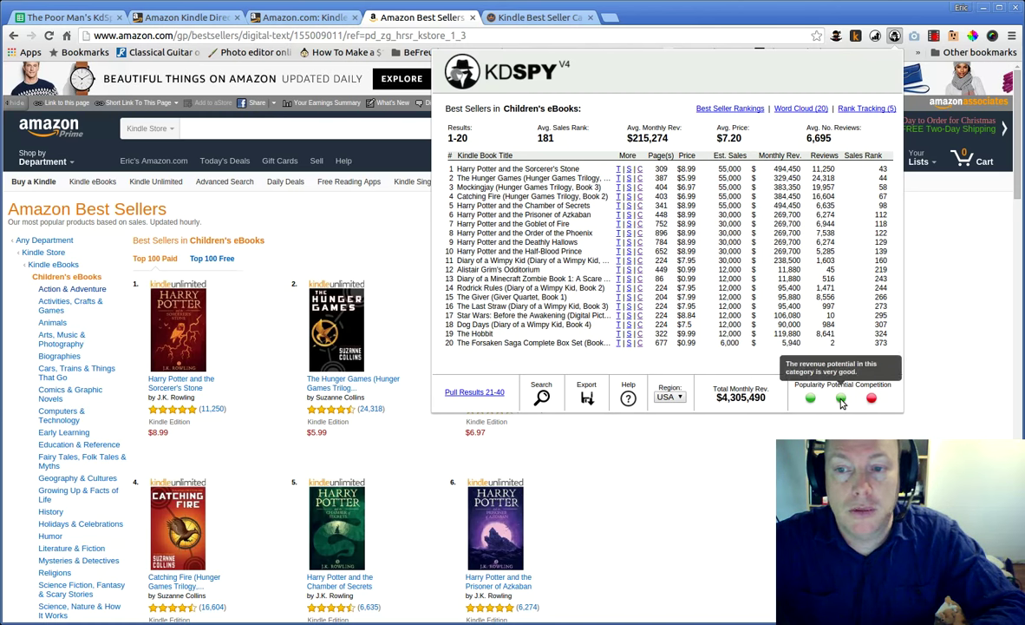
mouse_move(871, 397)
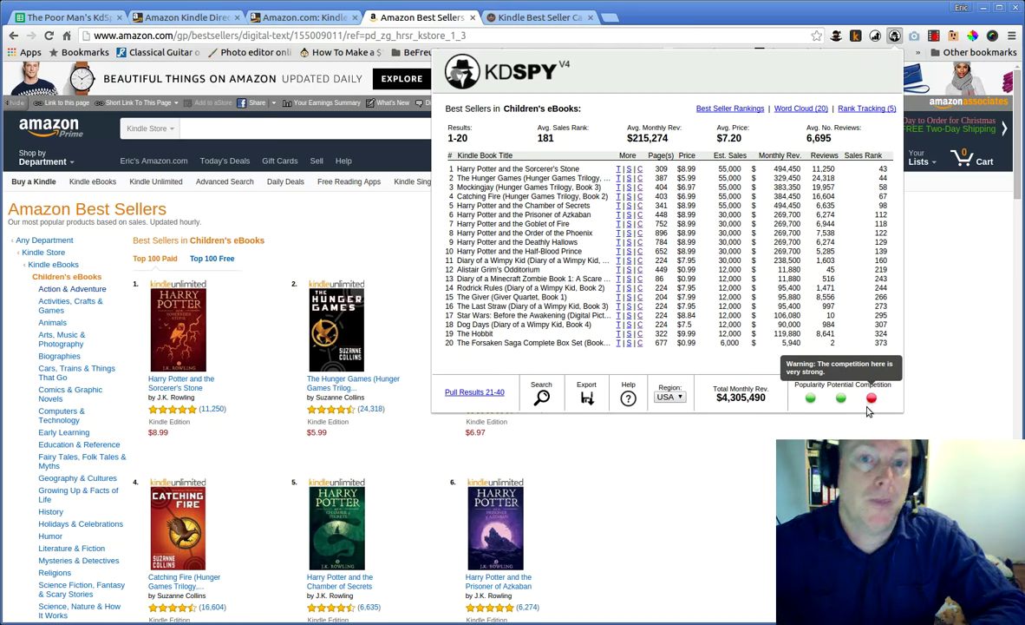
left_click(721, 524)
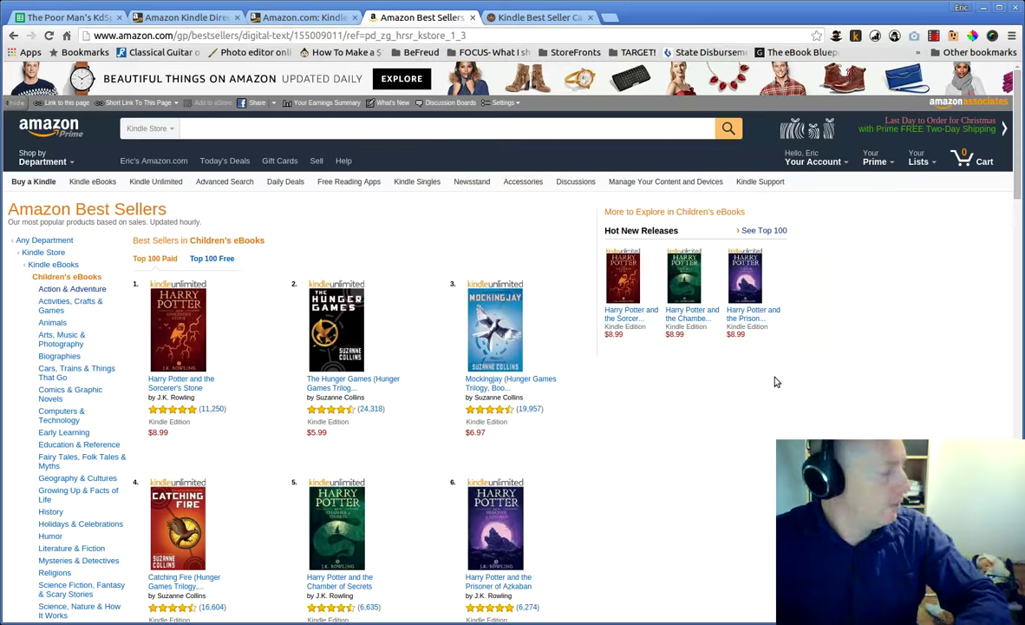
left_click(74, 19)
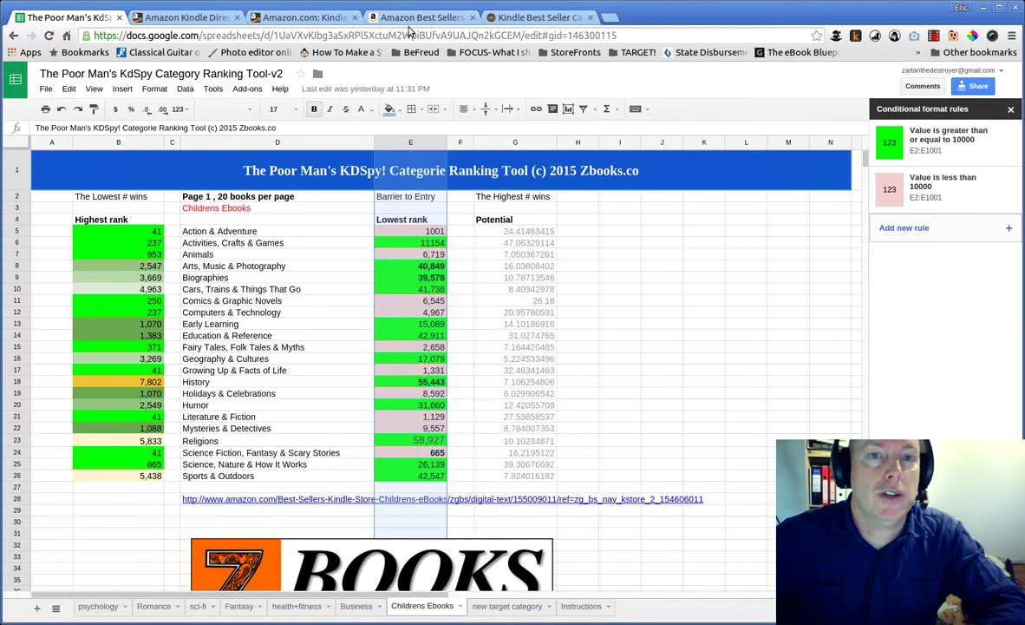
left_click(377, 19)
left_click_drag(111, 271, 132, 228)
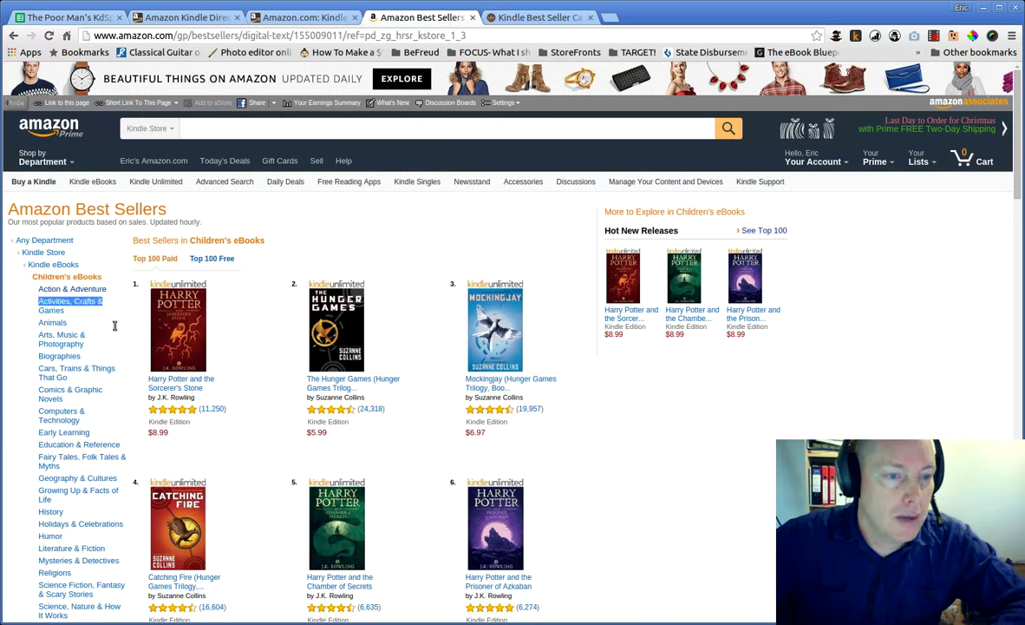
left_click(78, 19)
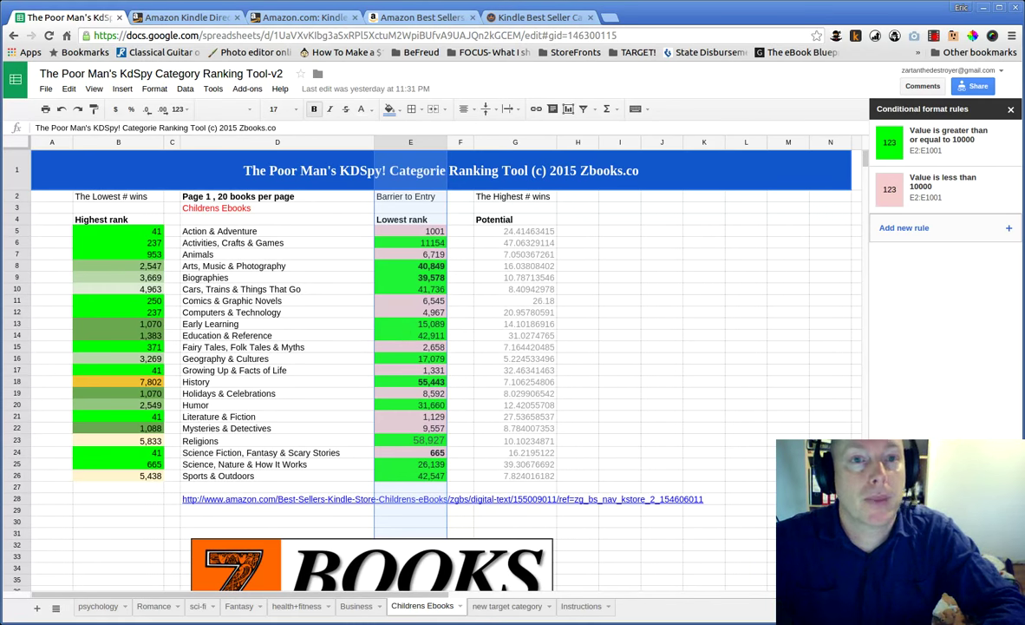
left_click(421, 18)
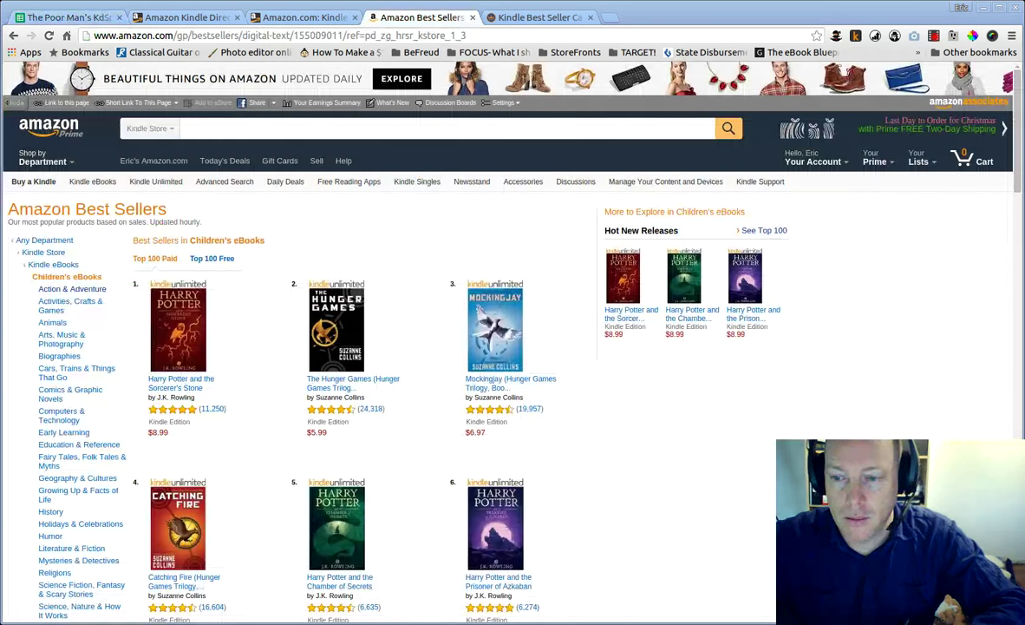
Step: Open the Action & Adventure list's #1 Harry Potter and #20 books in new tabs
left_click(54, 291)
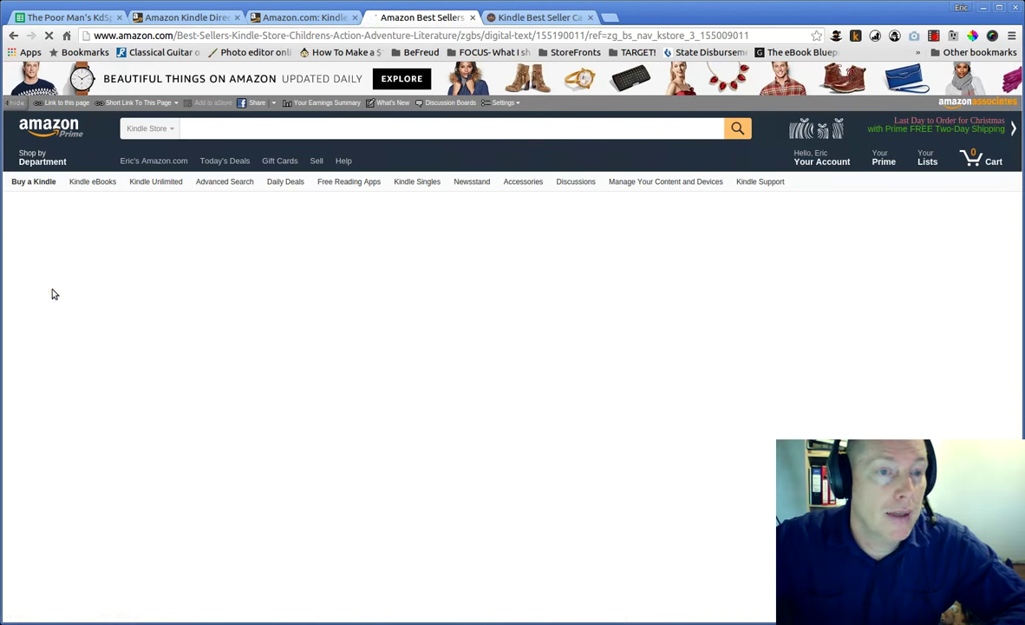
left_click(178, 330)
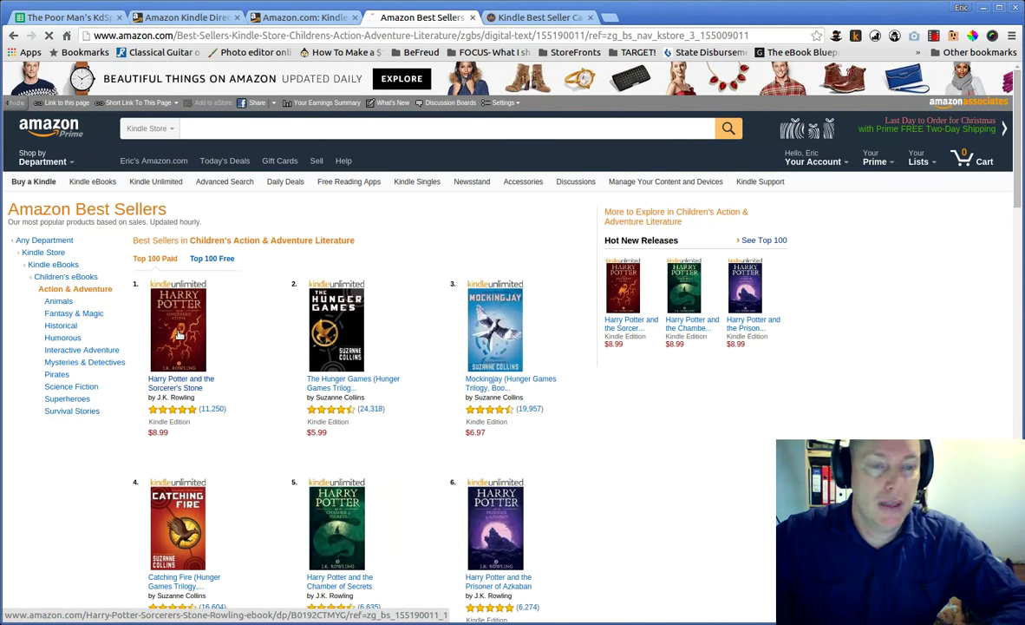
middle_click(174, 325)
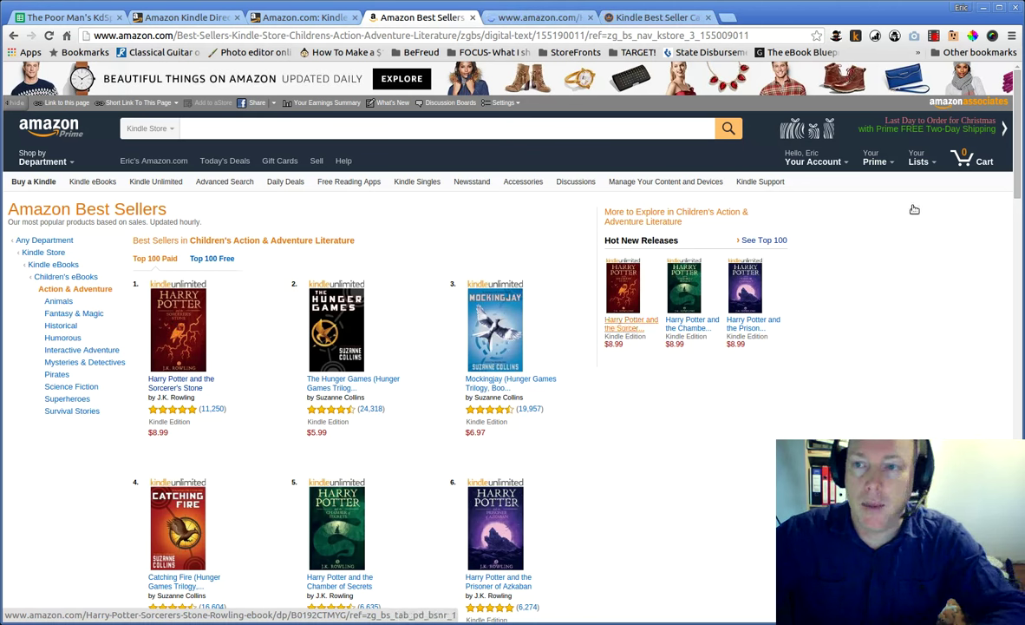
left_click_drag(1020, 198, 998, 446)
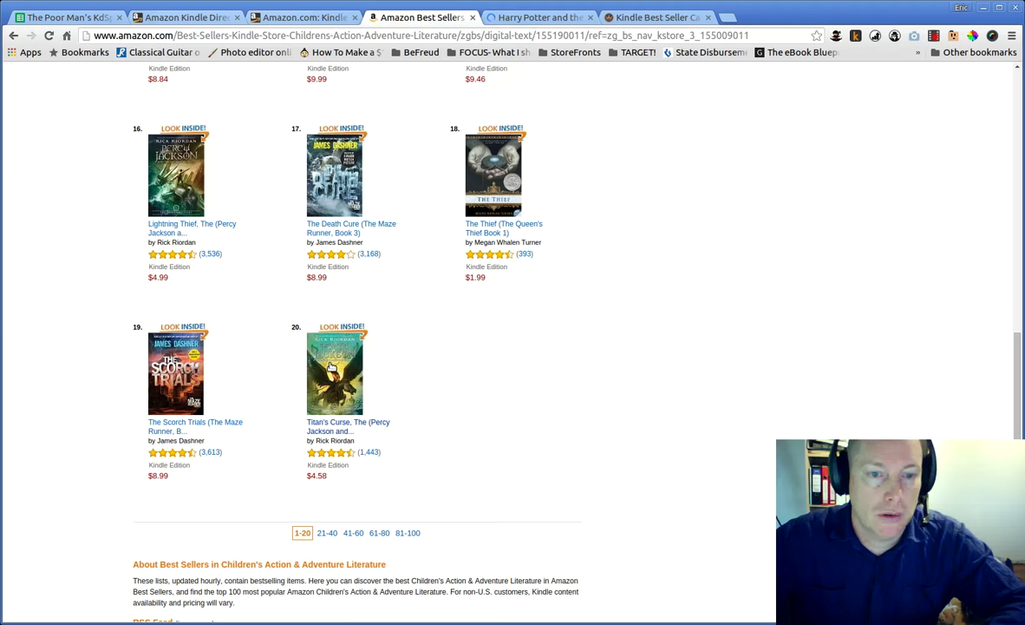
middle_click(331, 367)
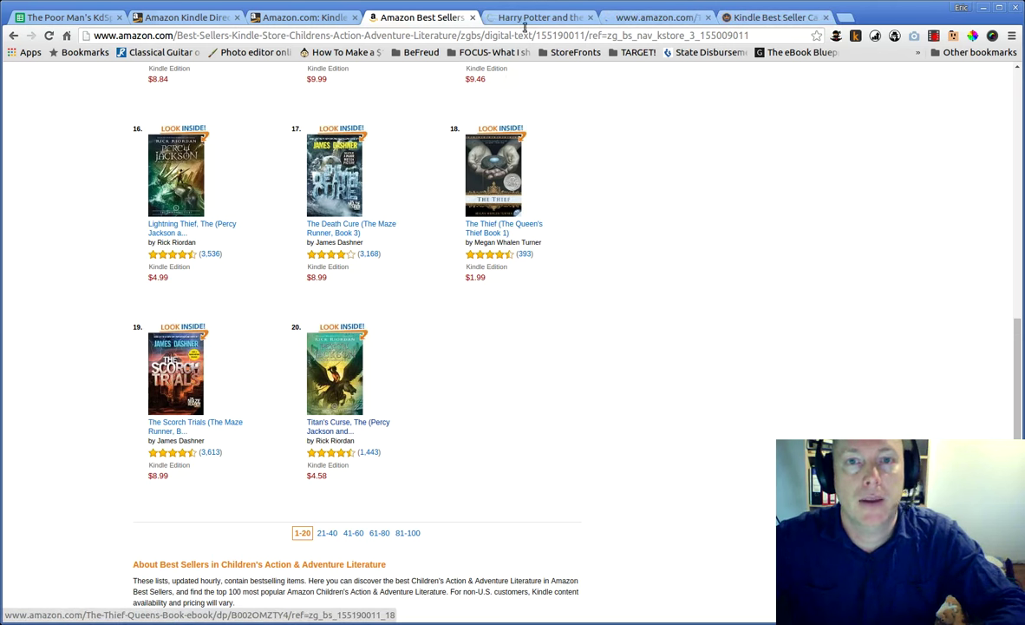
left_click(529, 17)
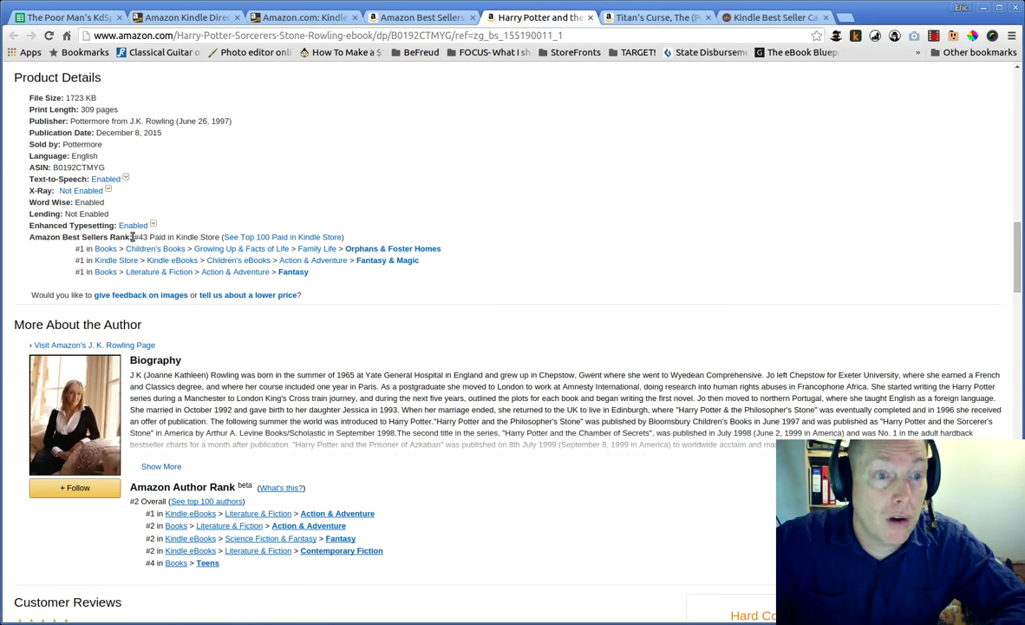
Step: Highlight Harry Potter's #43 paid rank, then view Titan's Curse at #735 paid
left_click_drag(133, 236, 169, 248)
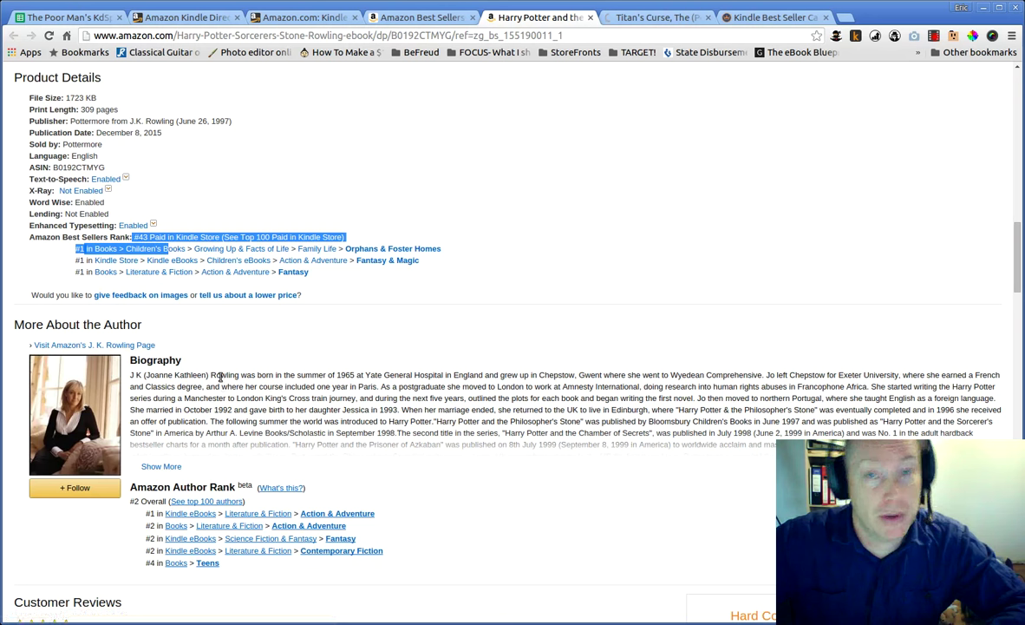
left_click(666, 18)
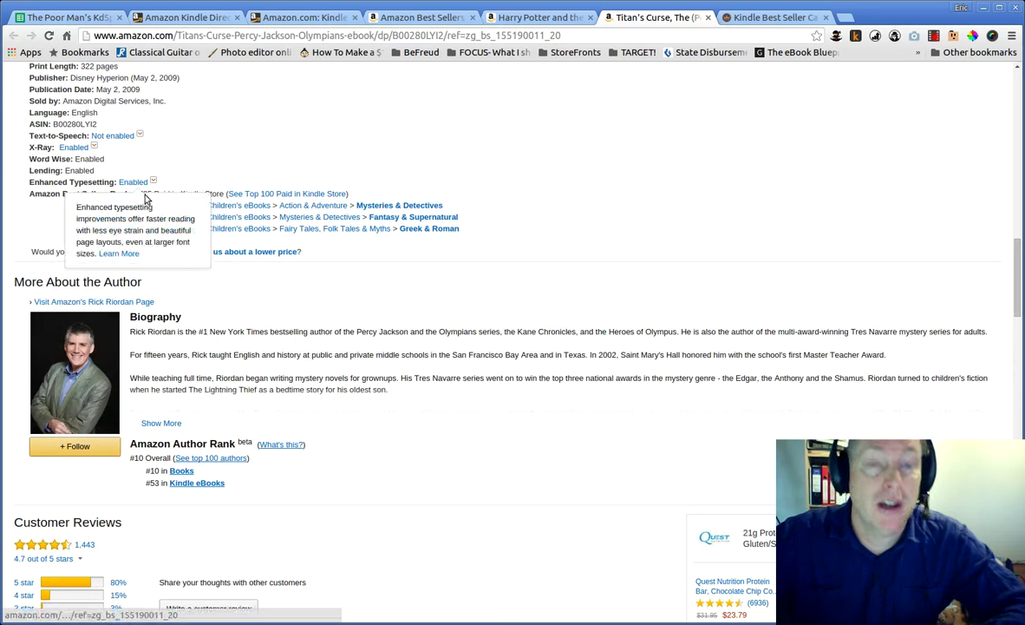
Step: Compare the colour rules on columns B and E, then select the whole Lowest rank column
left_click(74, 19)
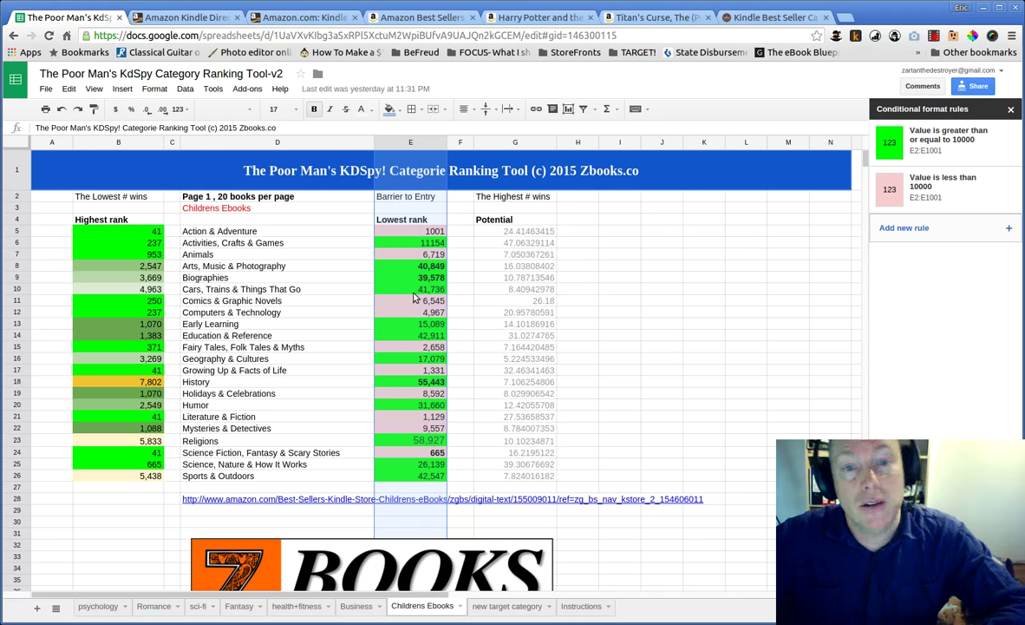
left_click(221, 245)
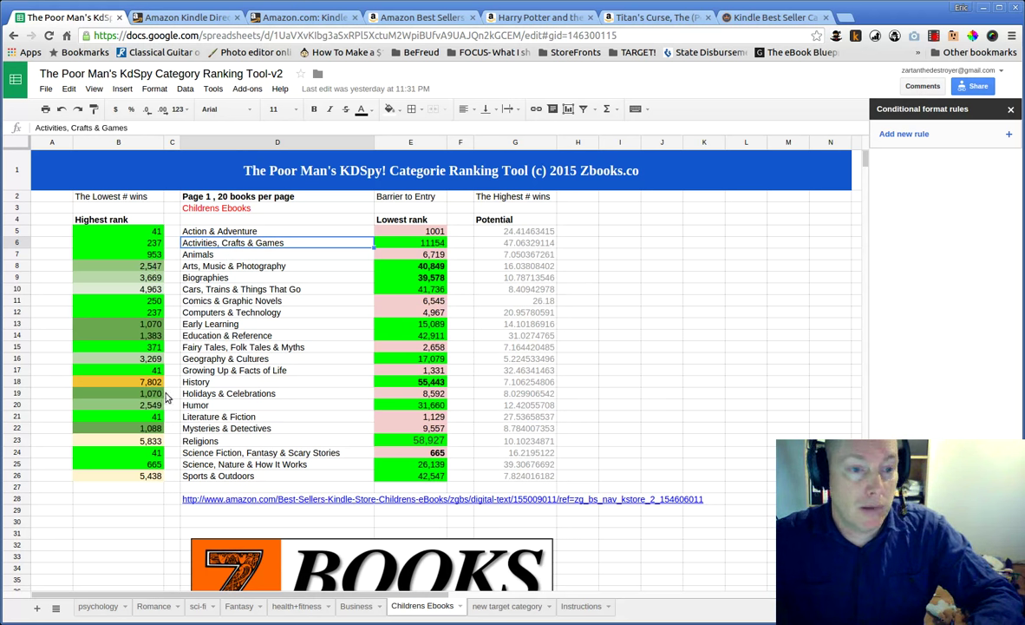
left_click(399, 280)
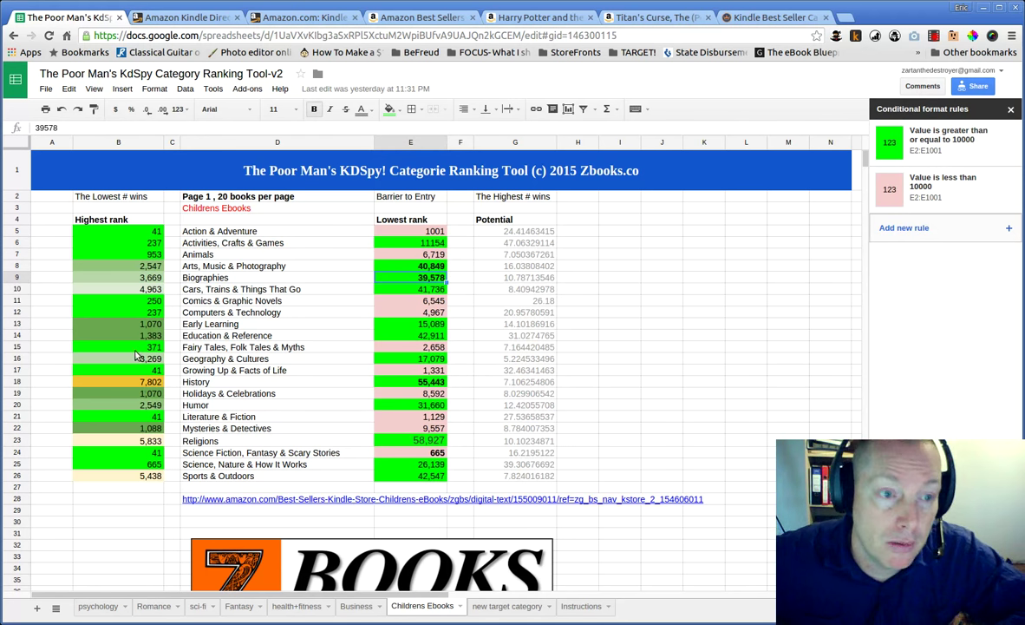
left_click(126, 257)
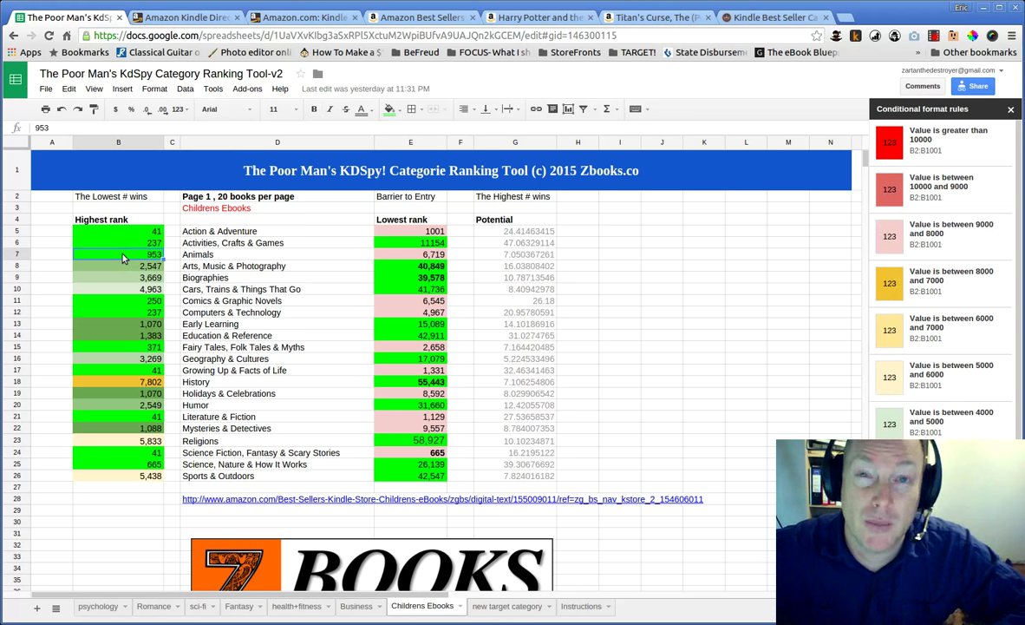
left_click(398, 143)
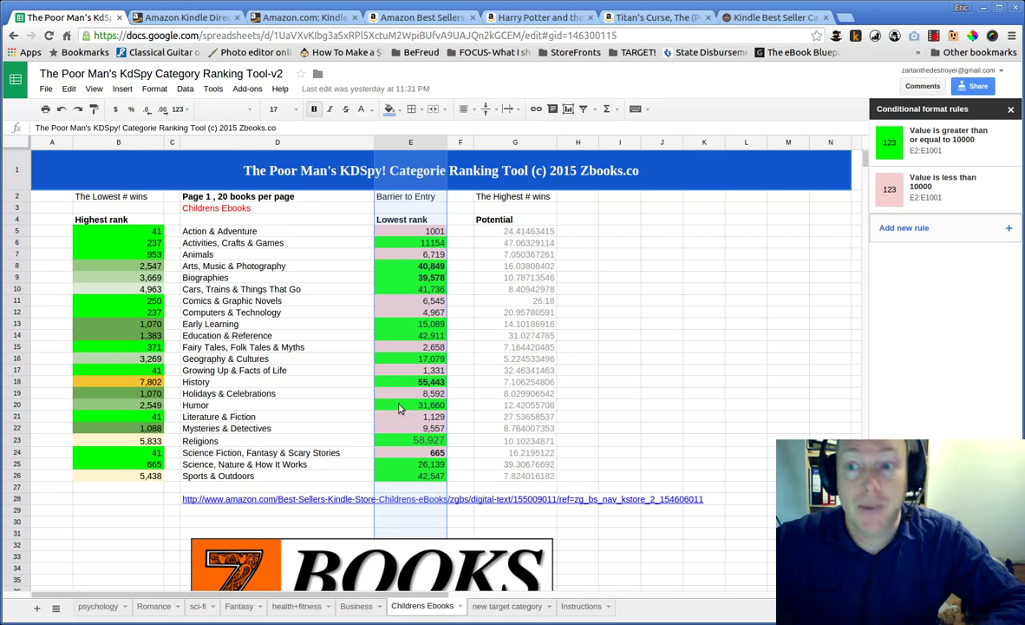
Step: Open column E's green 'greater than or equal to 10000' rule and select its threshold
left_click(440, 144)
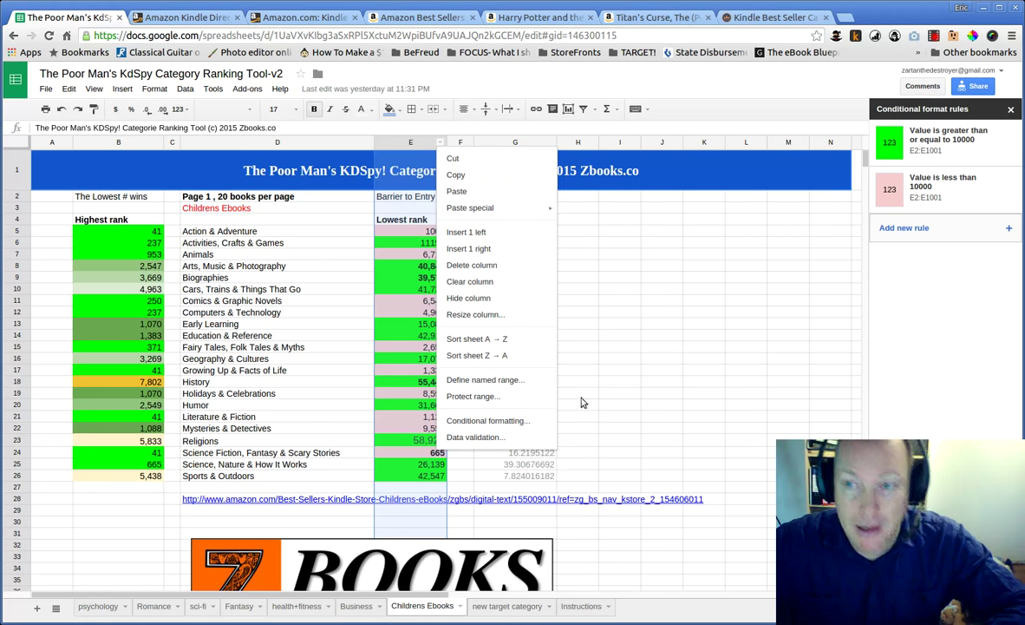
left_click(970, 163)
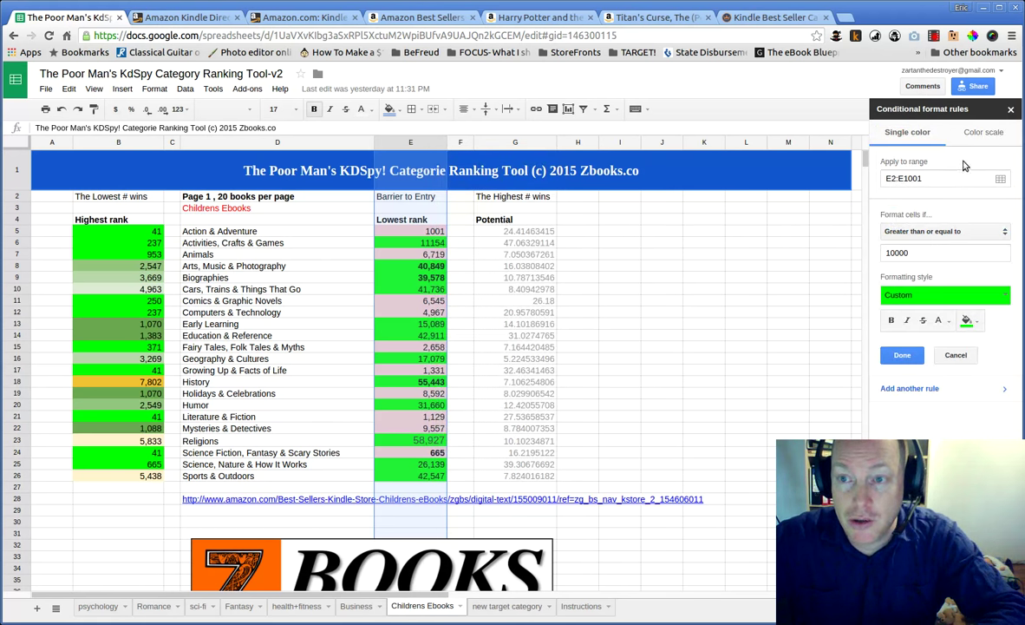
left_click_drag(917, 259, 902, 253)
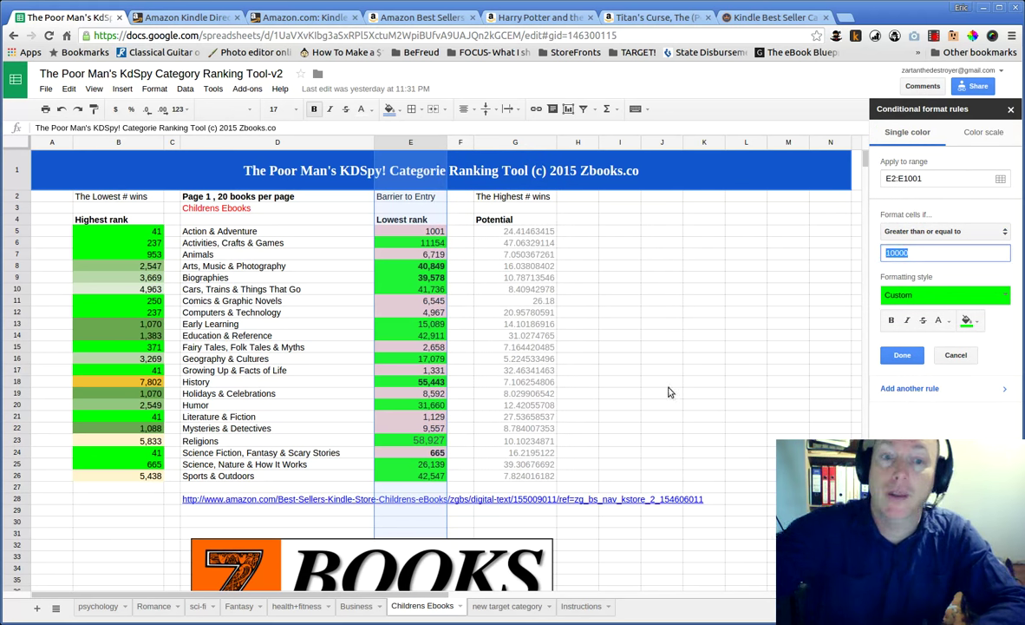
Step: Inspect lowest and highest ranks for Growing Up, Early Learning and Activities, Crafts & Games
left_click(389, 373)
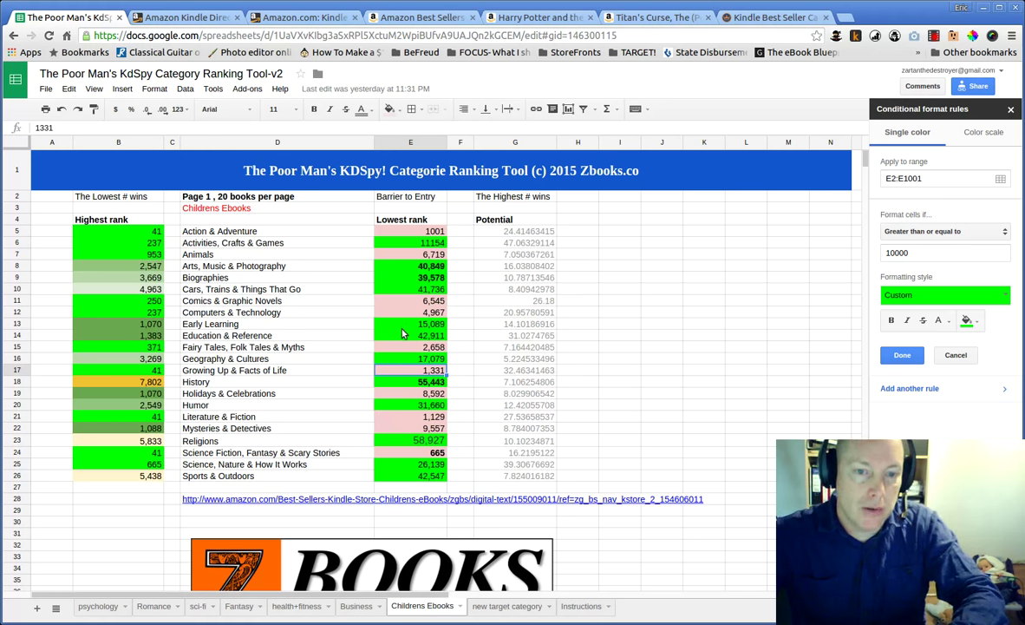
left_click(399, 326)
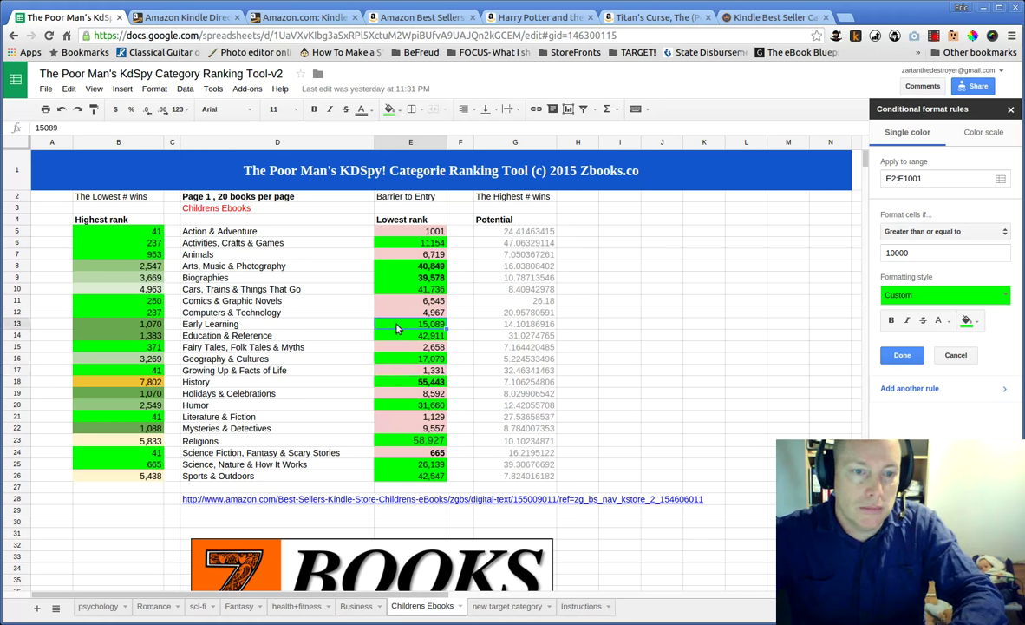
left_click(150, 326)
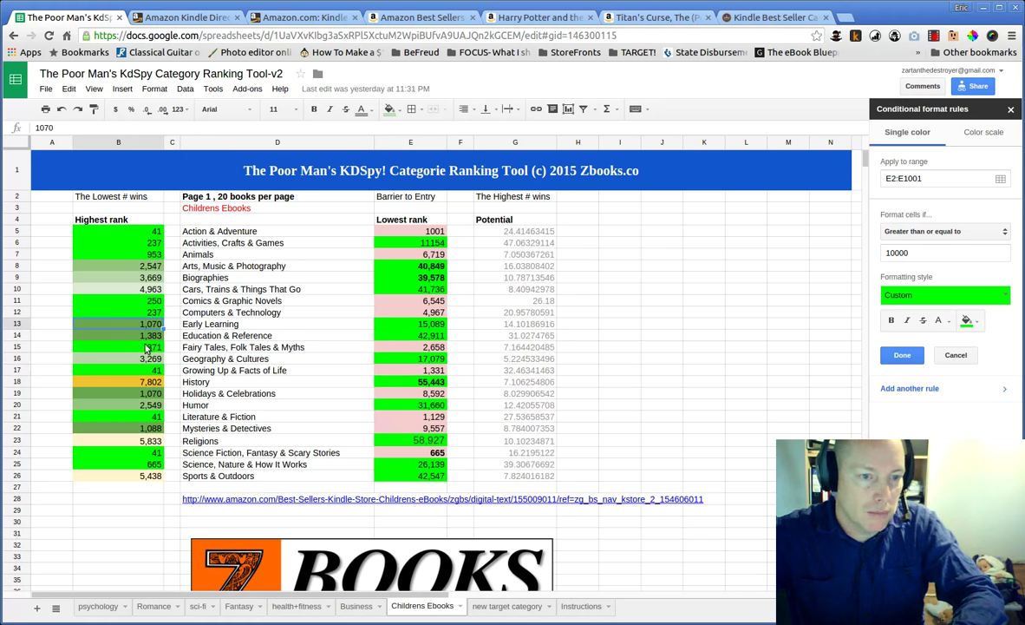
left_click(402, 245)
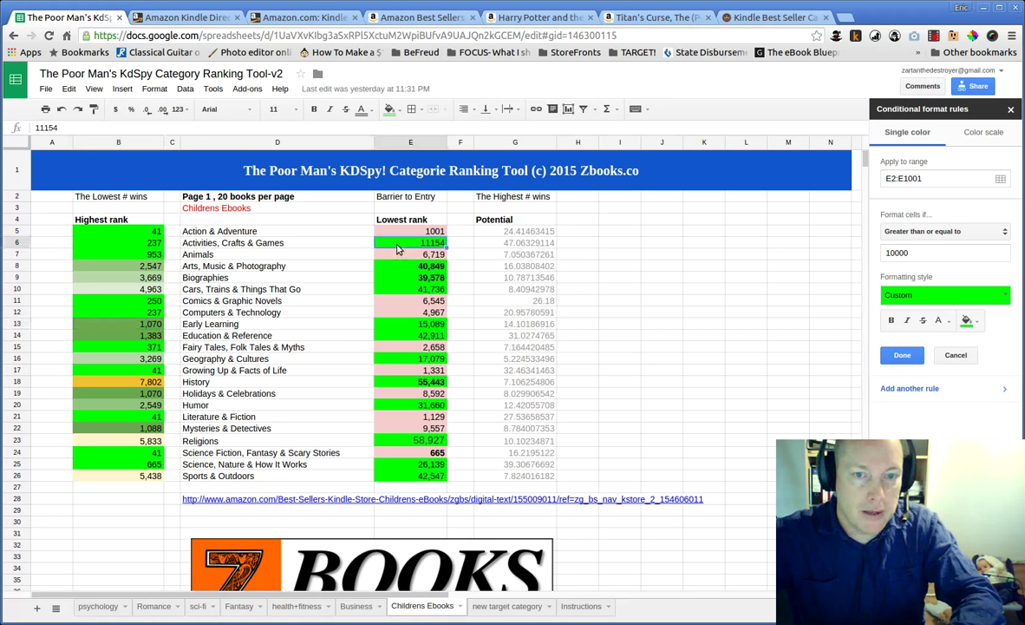
left_click(137, 246)
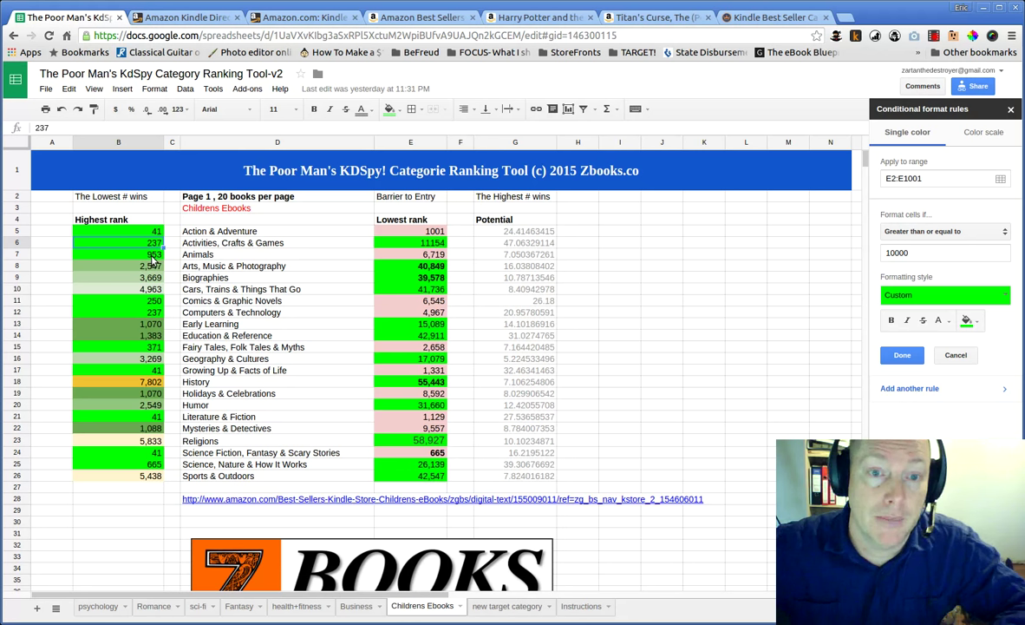
left_click(399, 246)
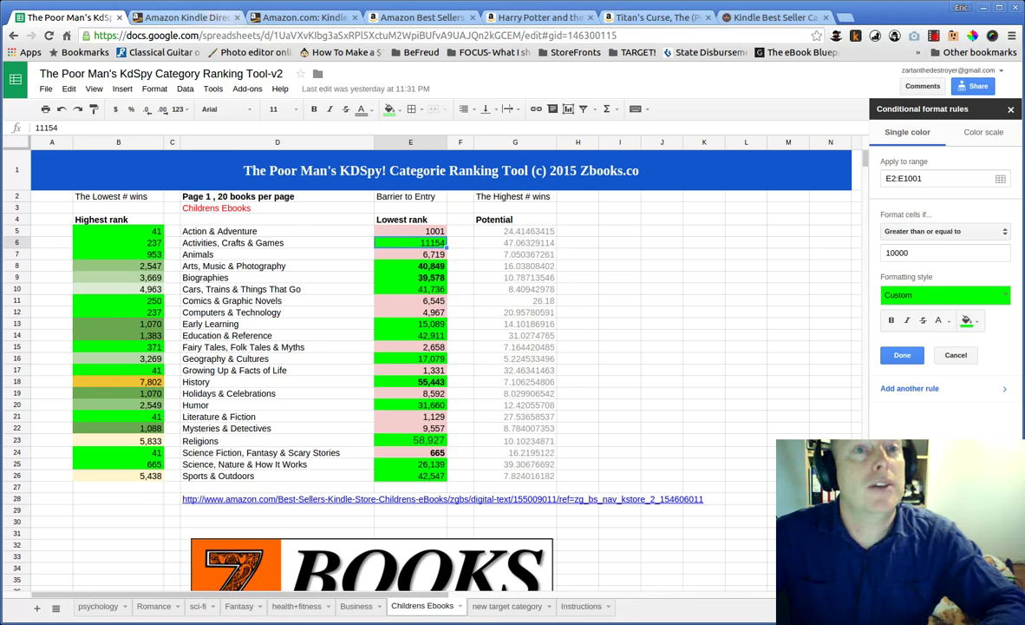
Step: Cycle through the open tabs to reach the book's KDP title-setup form
left_click(429, 19)
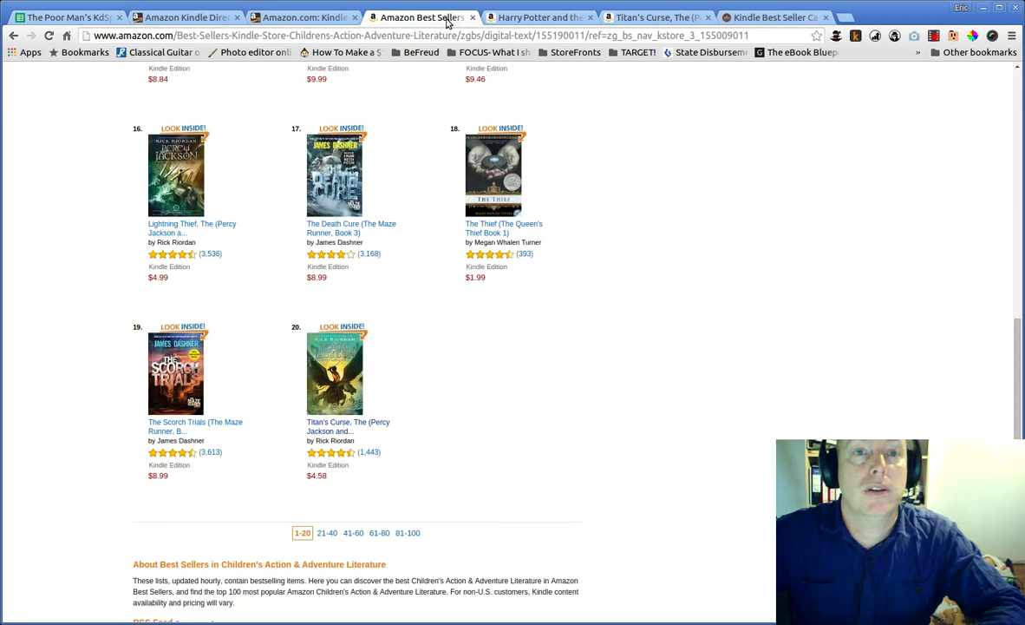
left_click(192, 19)
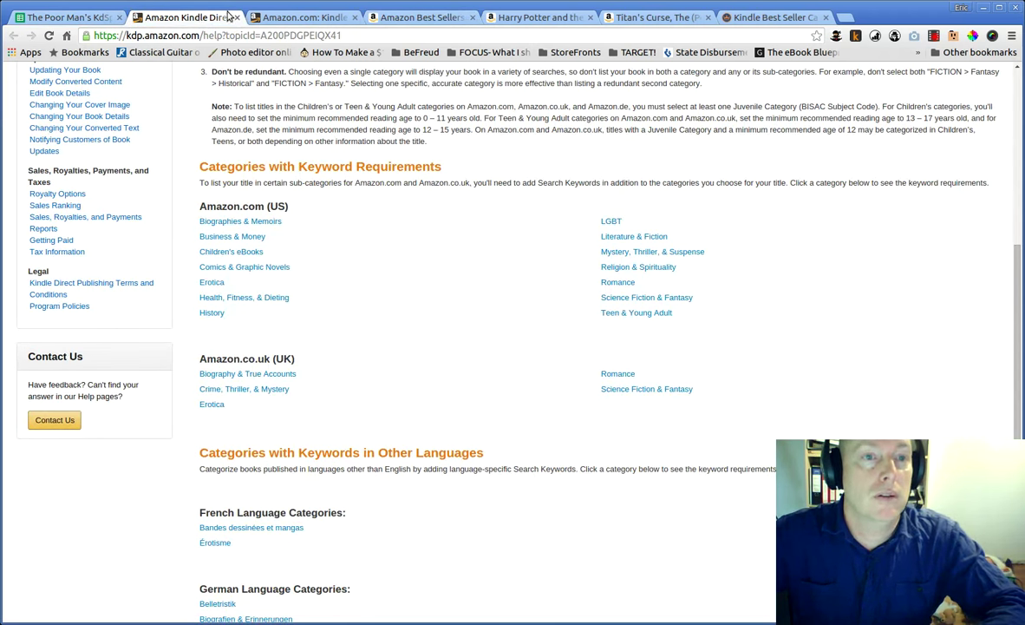
left_click(260, 17)
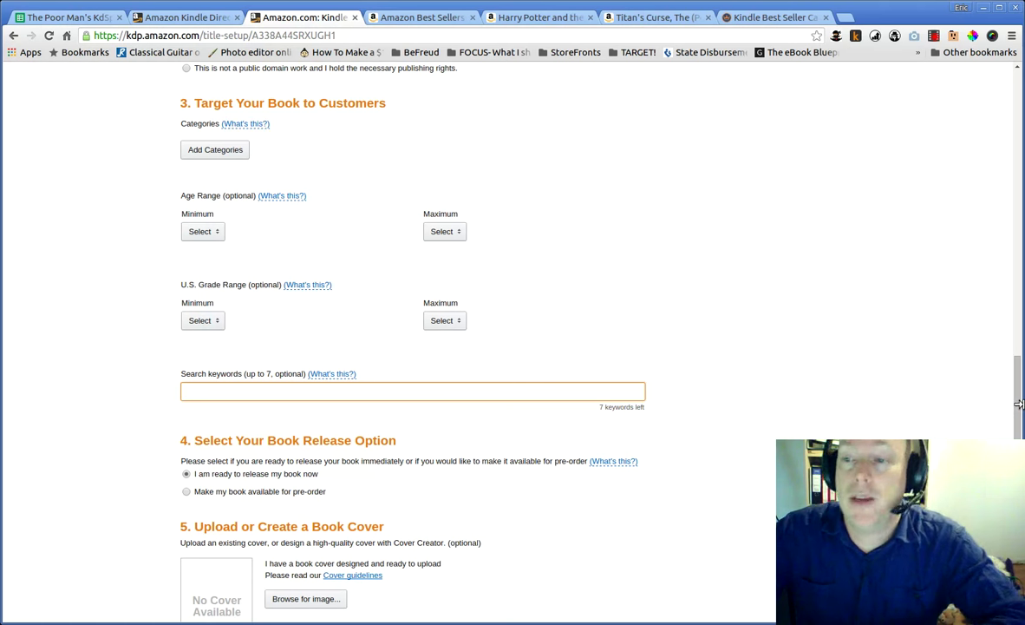
mouse_move(1010, 413)
left_mouse_down()
mouse_move(1022, 147)
mouse_move(1018, 432)
mouse_move(1018, 393)
left_mouse_up()
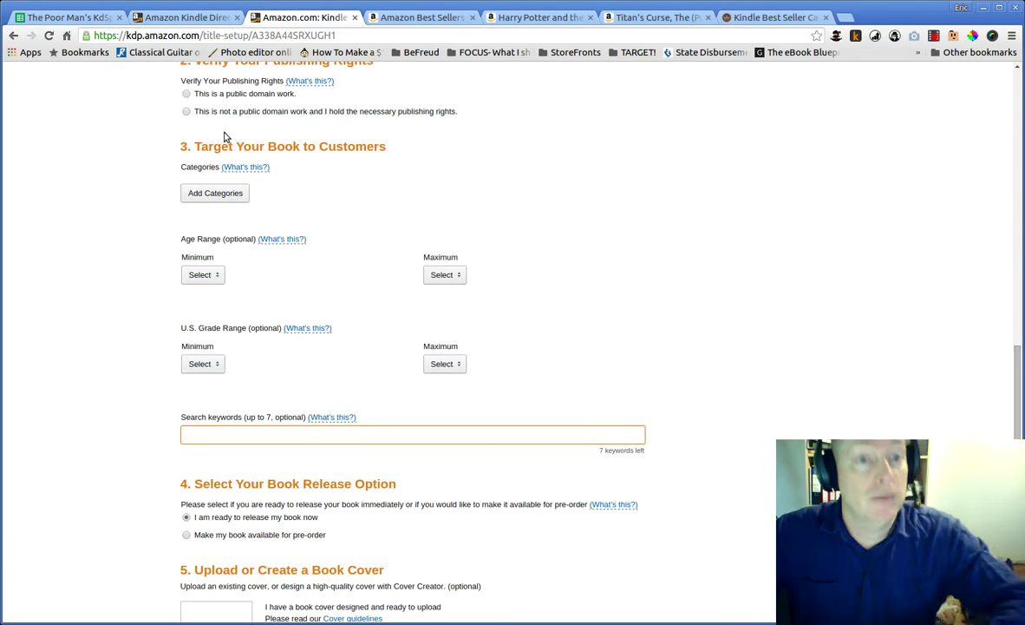
Step: Browse the category chooser without selecting anything, then focus the Search keywords box
left_click(217, 194)
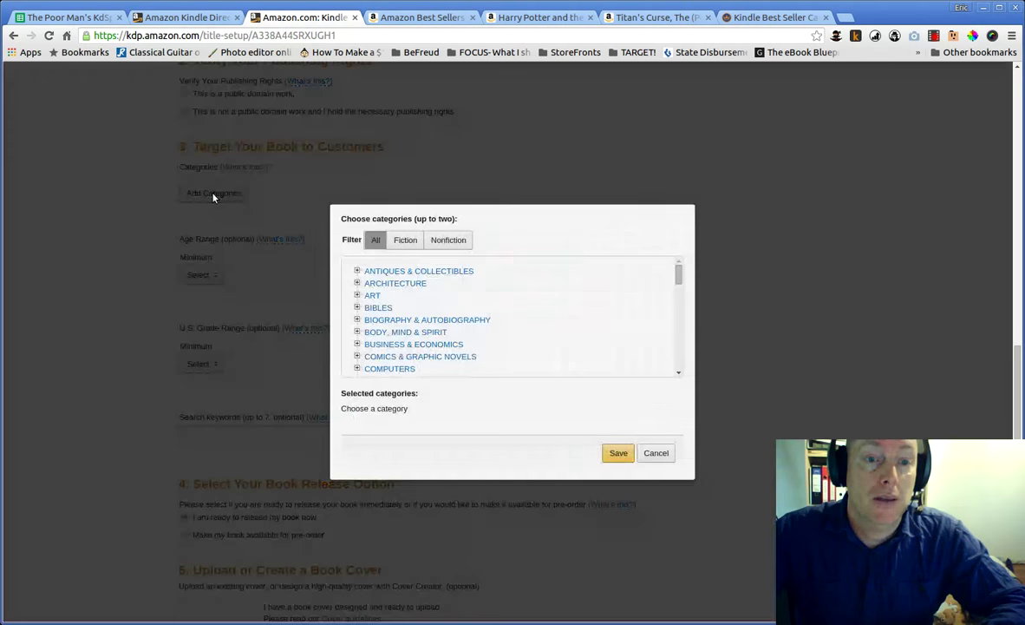
left_click_drag(678, 275, 678, 304)
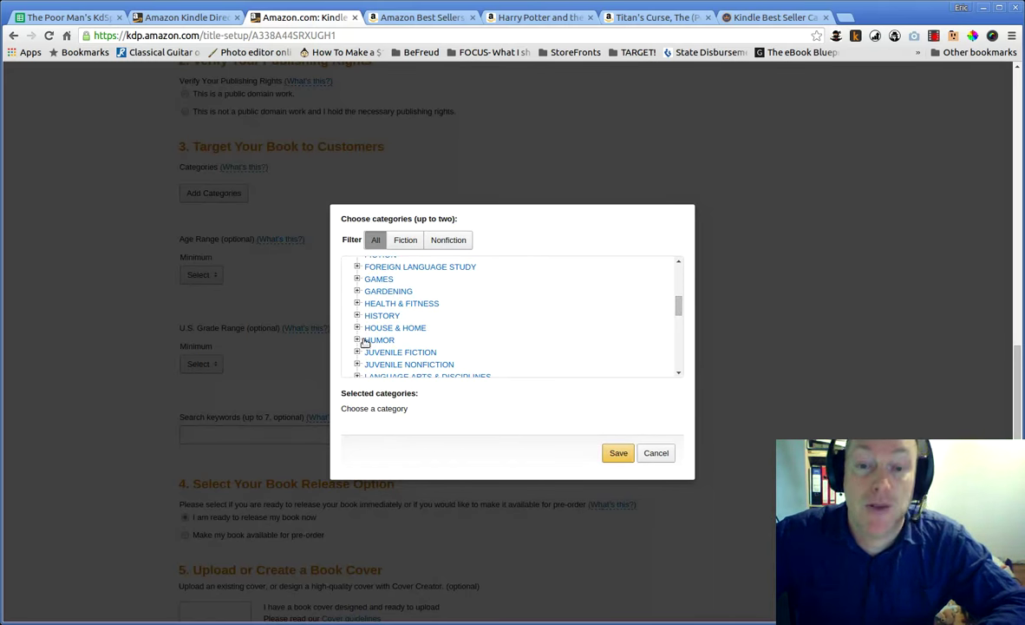
left_click(657, 452)
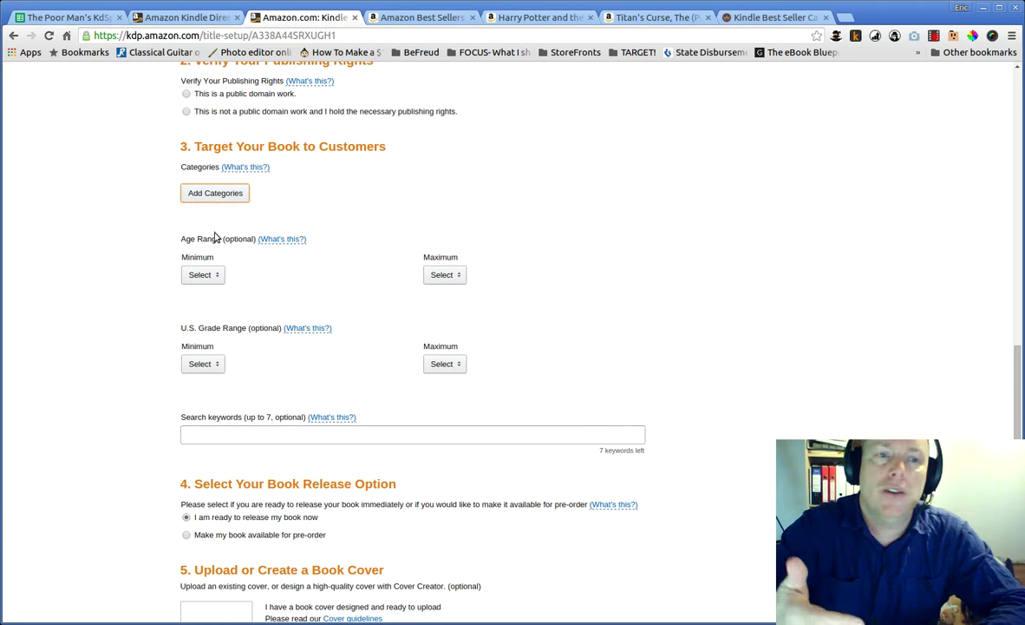
left_click(216, 433)
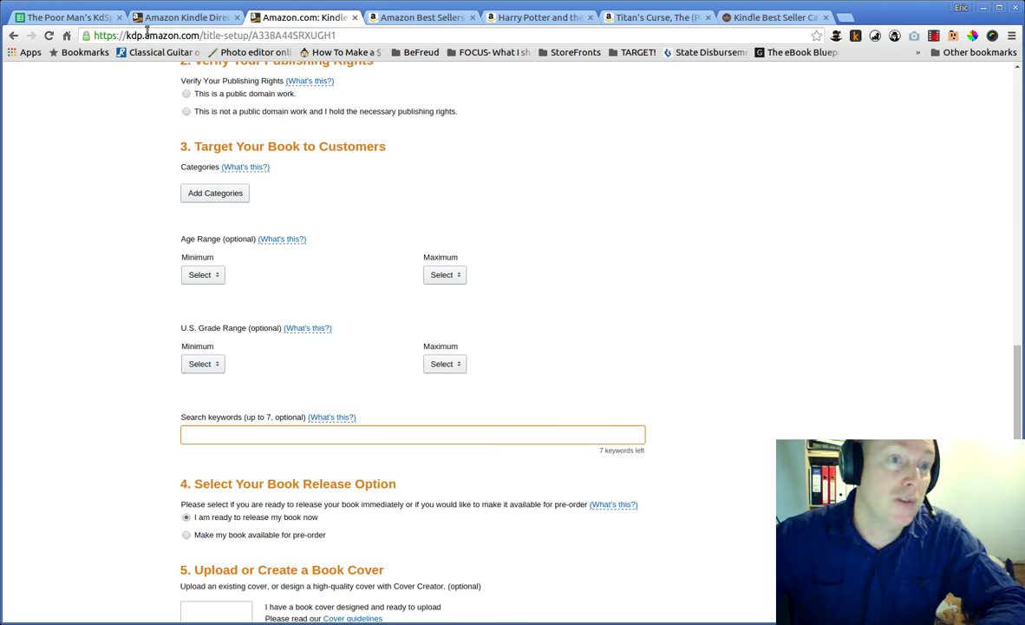
Step: Follow the Instructions sheet's B11 link to KDP's help page on categories with keyword requirements
left_click(88, 20)
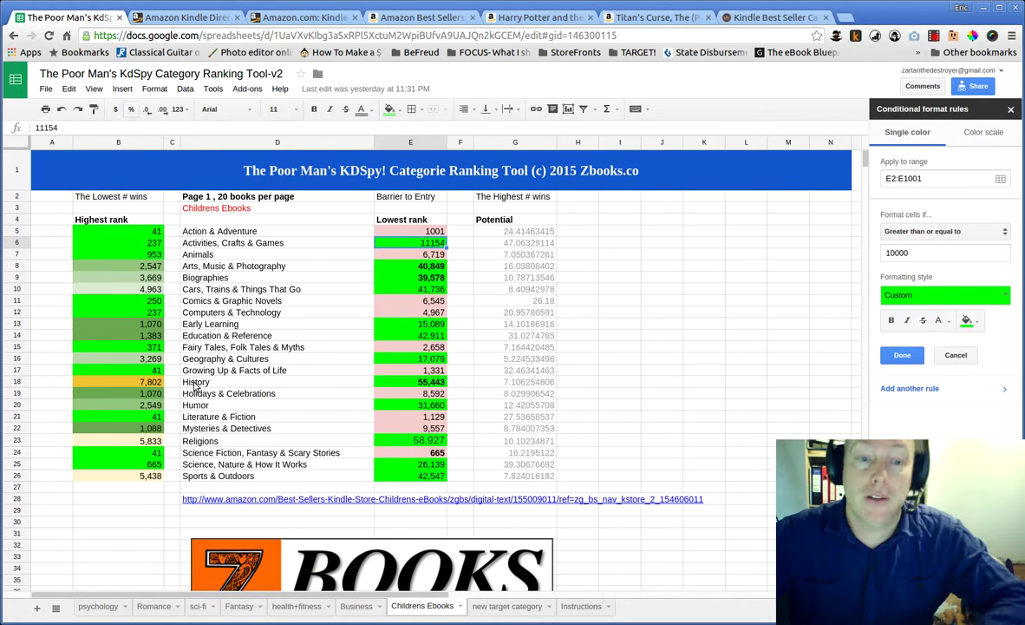
left_click(581, 607)
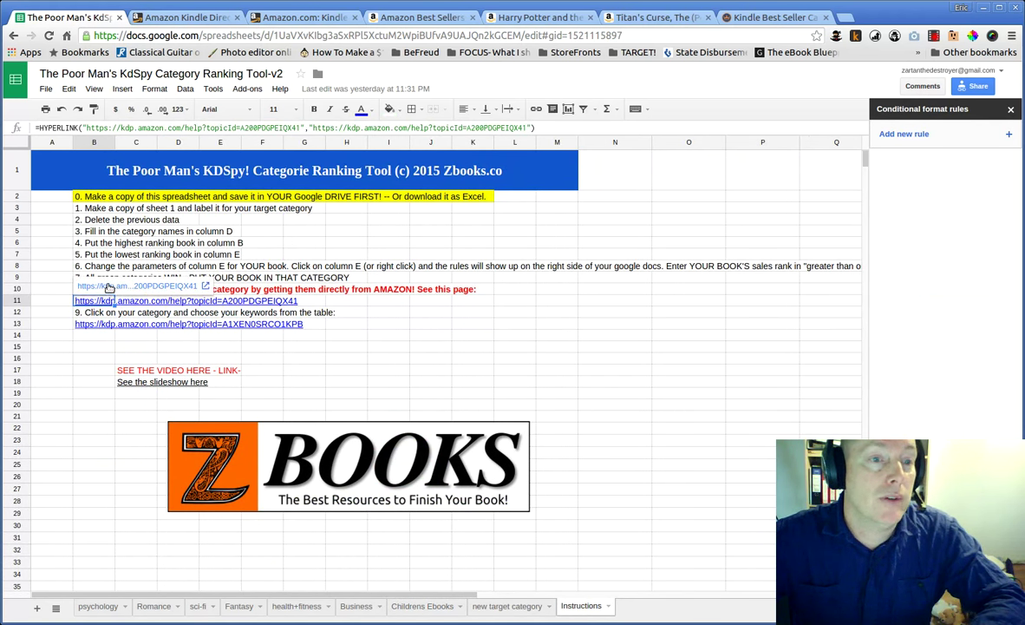
left_click(109, 286)
left_click(182, 18)
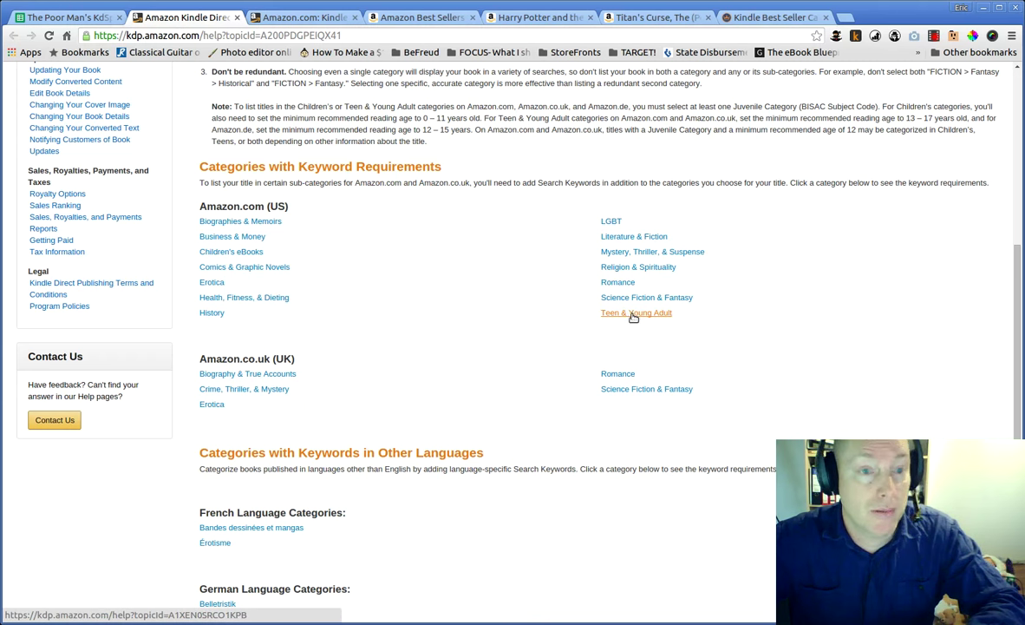
Step: Review the Children's eBooks keyword table, then enter placeholder keyword 'jkljkljkljk' in the setup form
left_click(242, 253)
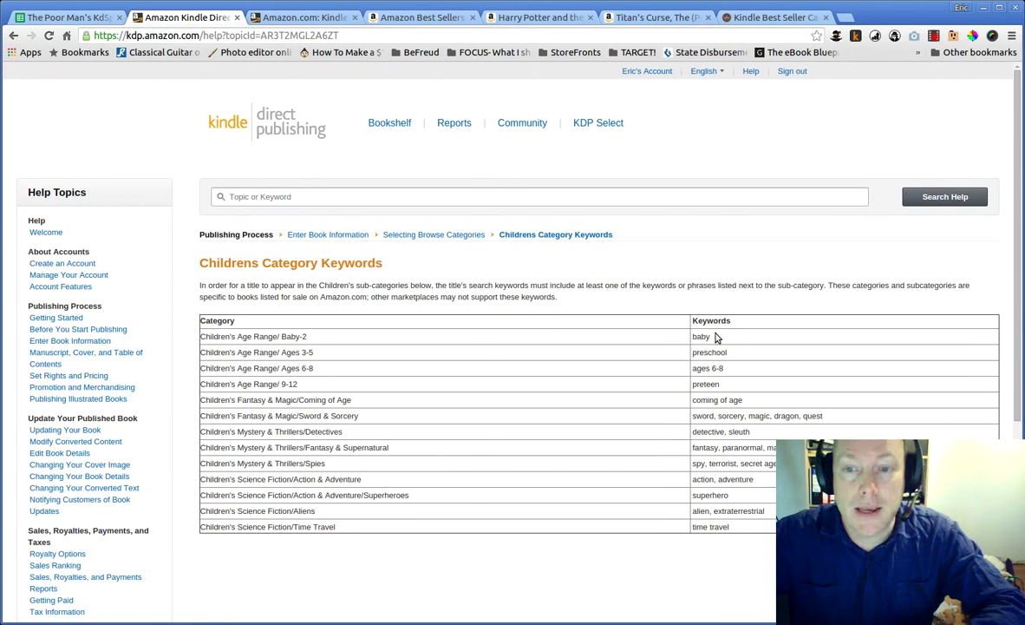
left_click_drag(692, 352, 767, 531)
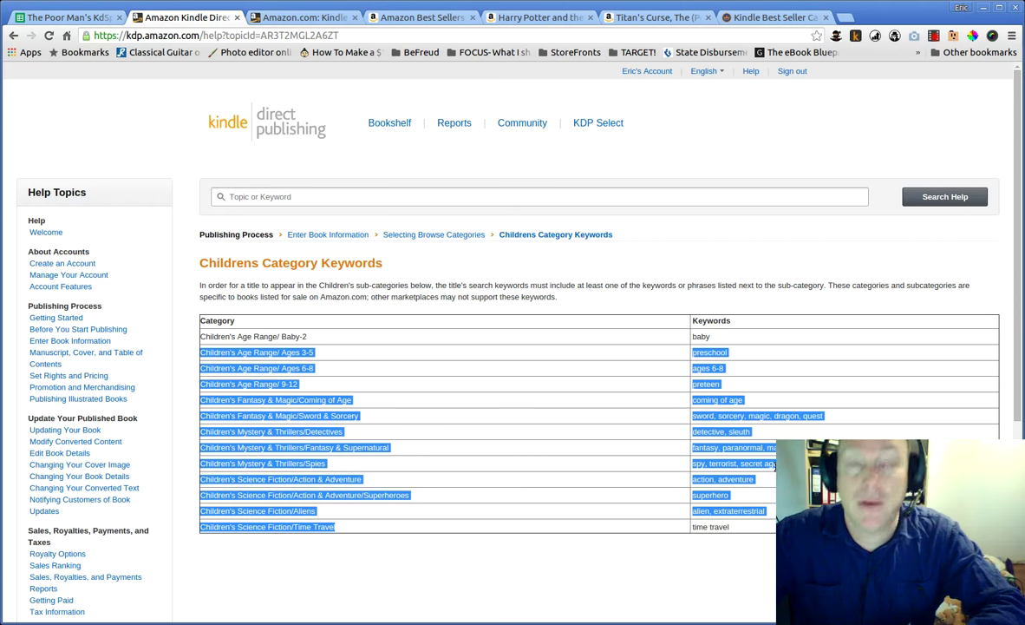
left_click(307, 21)
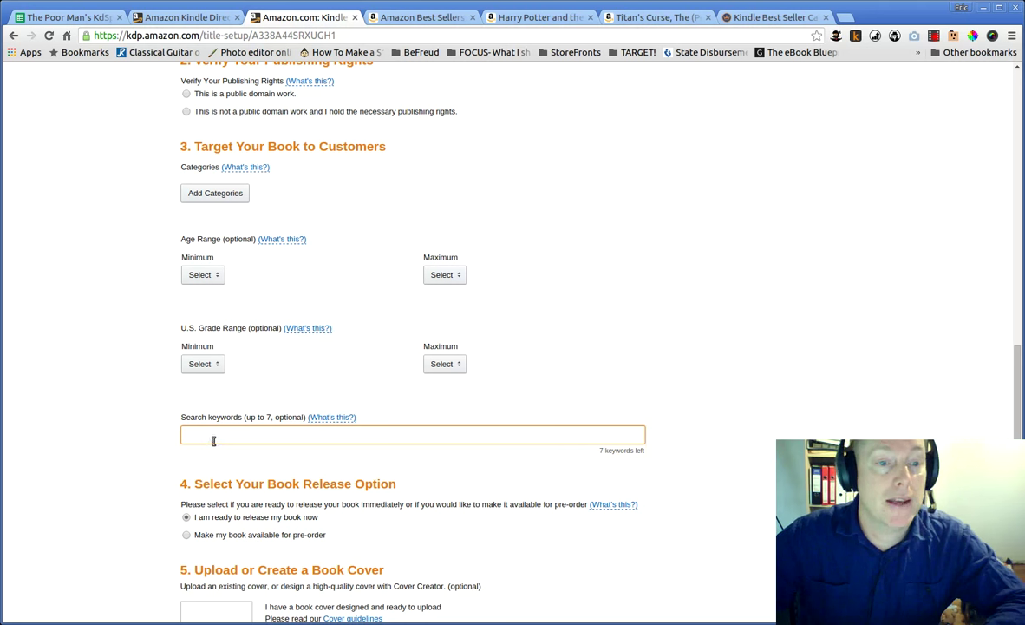
type("jkljkljkljk")
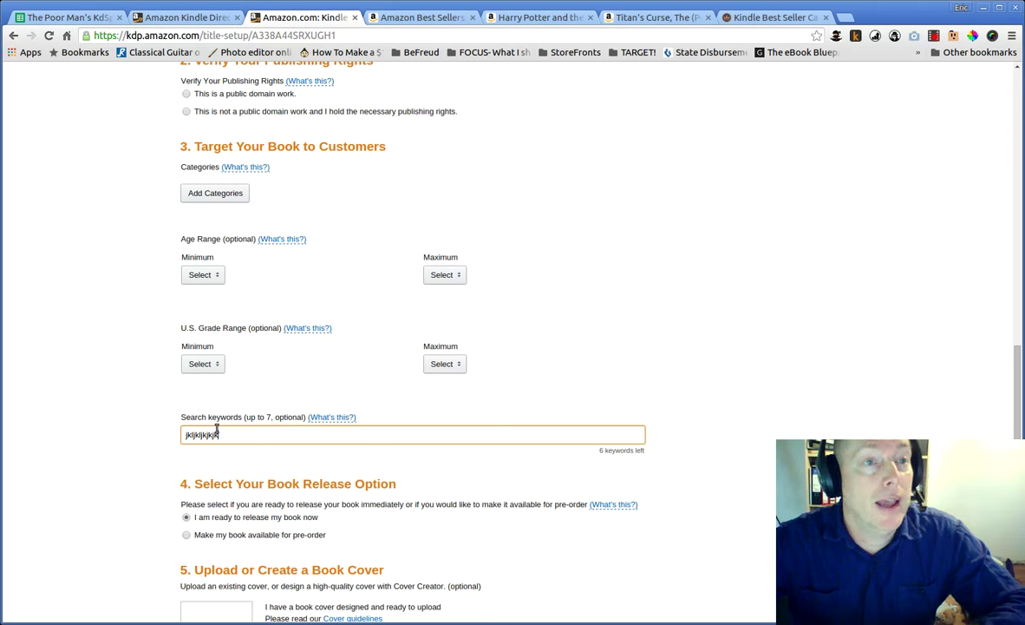
Step: Bring The Poor Man's KdSpy spreadsheet back to the front on its Instructions sheet
left_click(65, 18)
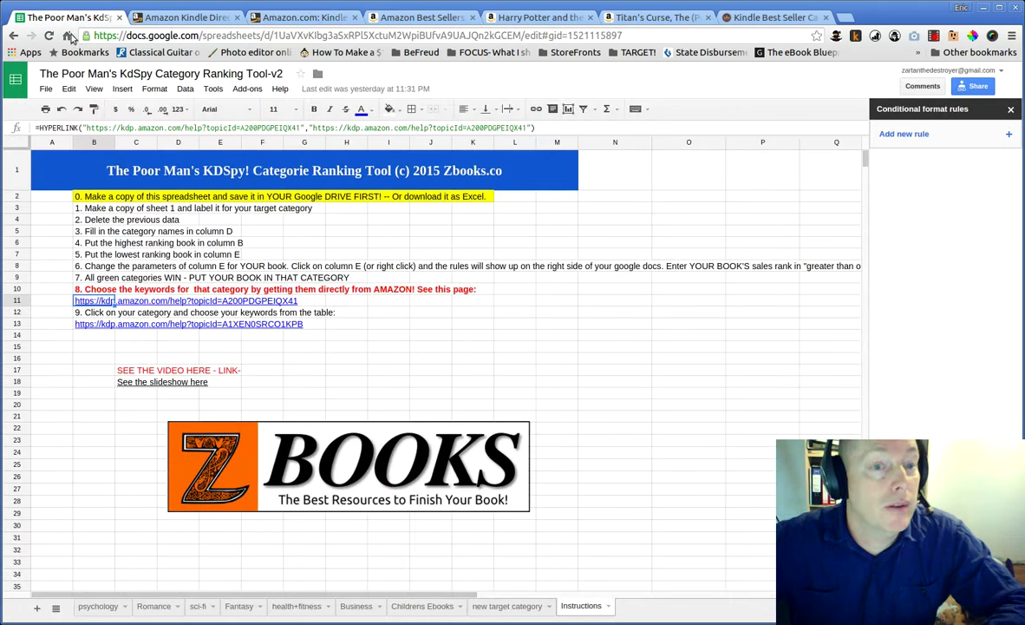